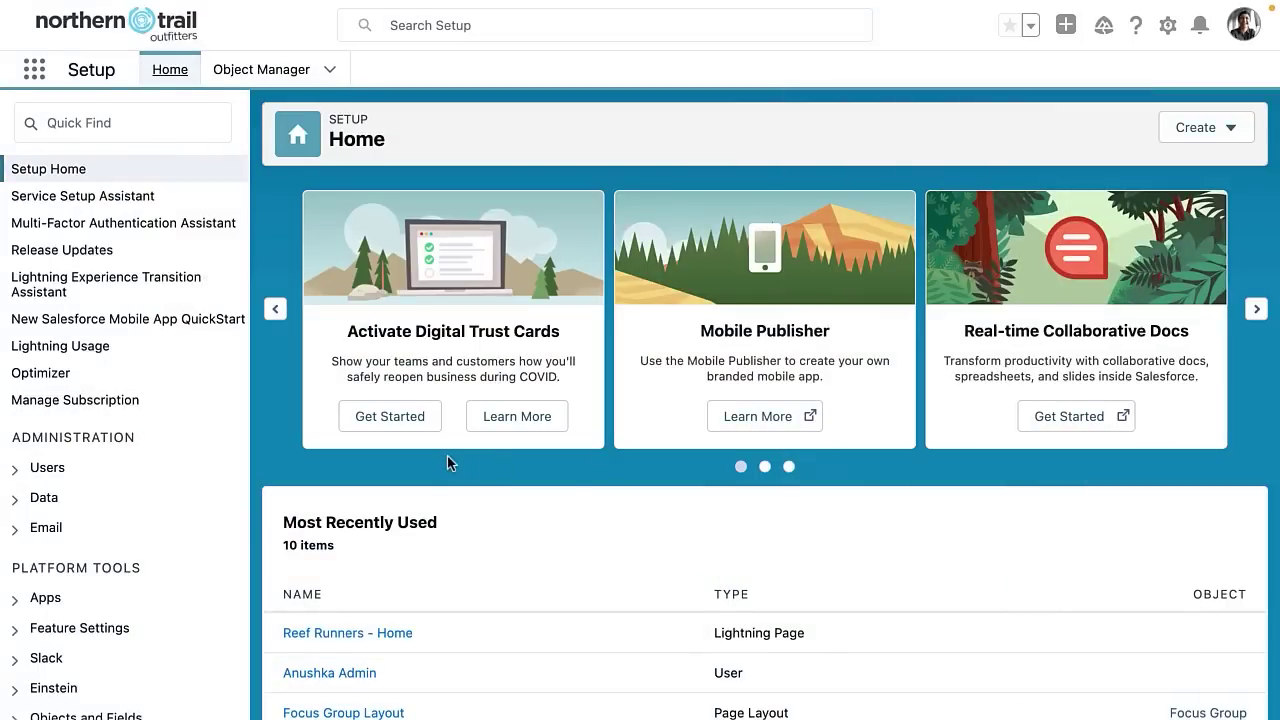
# Step: Open the Reports and Dashboards Settings page under the Analytics feature settings in Setup
pyautogui.scroll(-1, 100, 471)
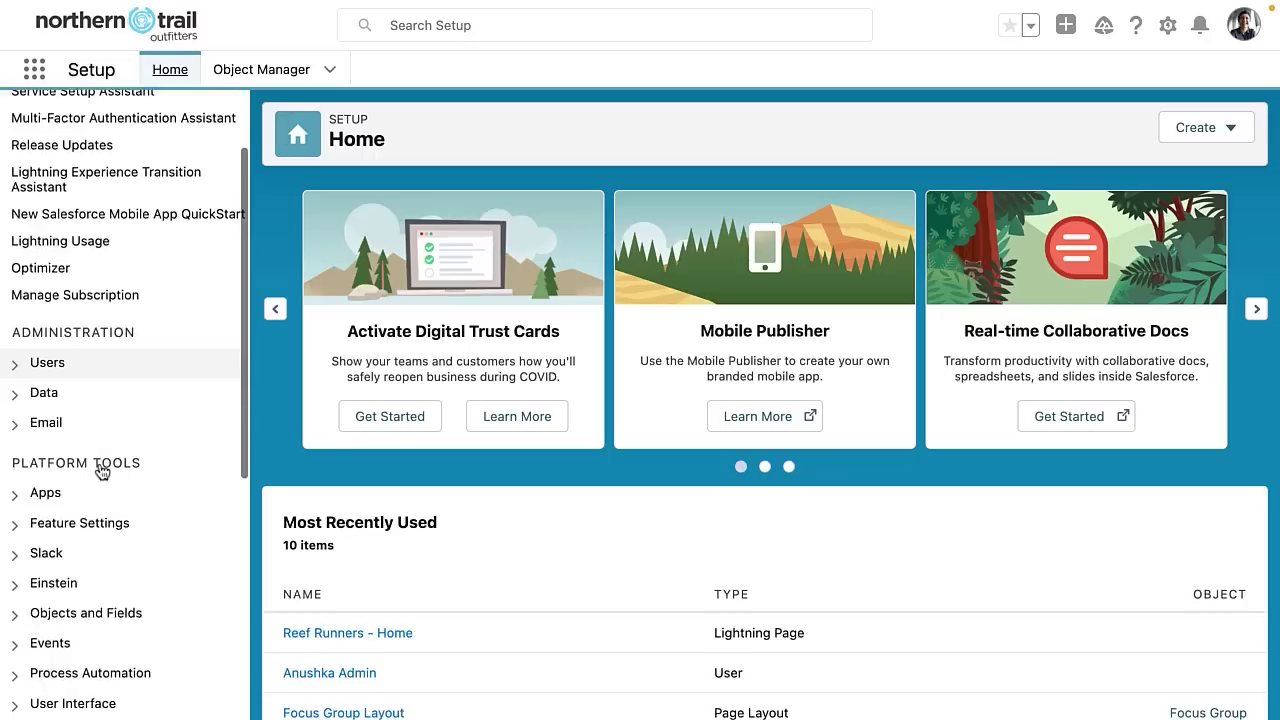
pyautogui.scroll(-1, 100, 471)
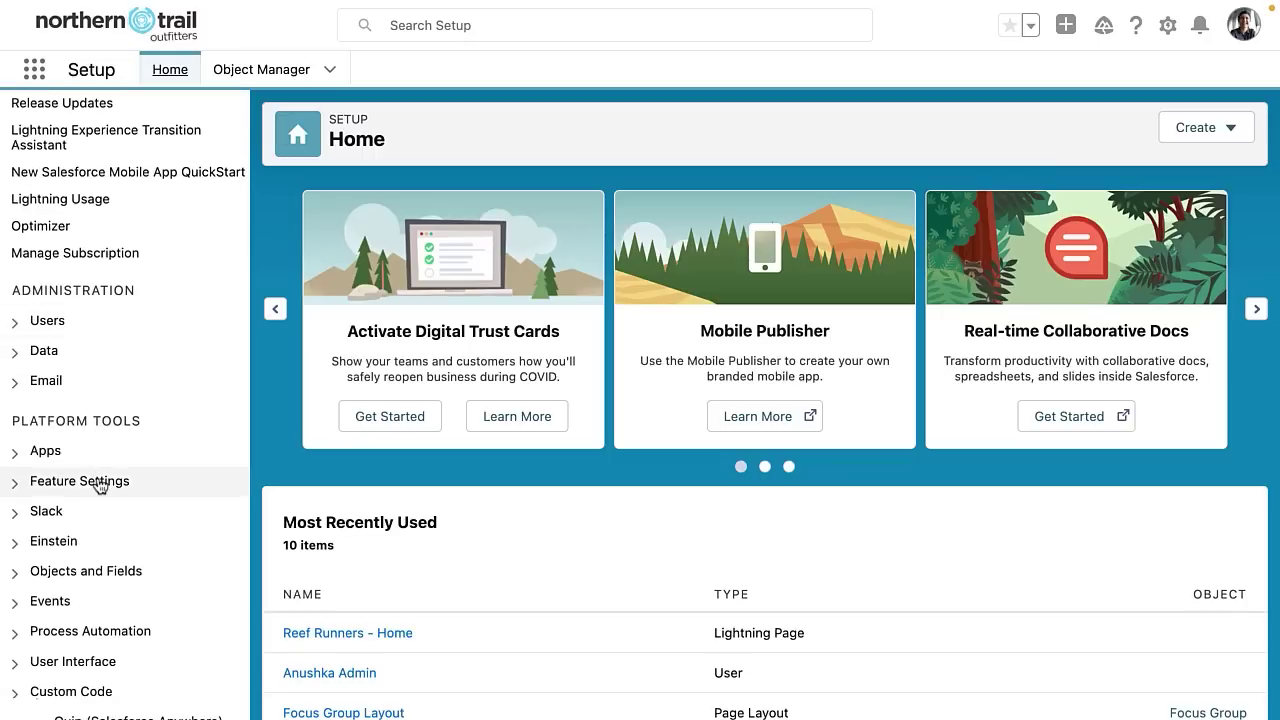
pyautogui.click(99, 484)
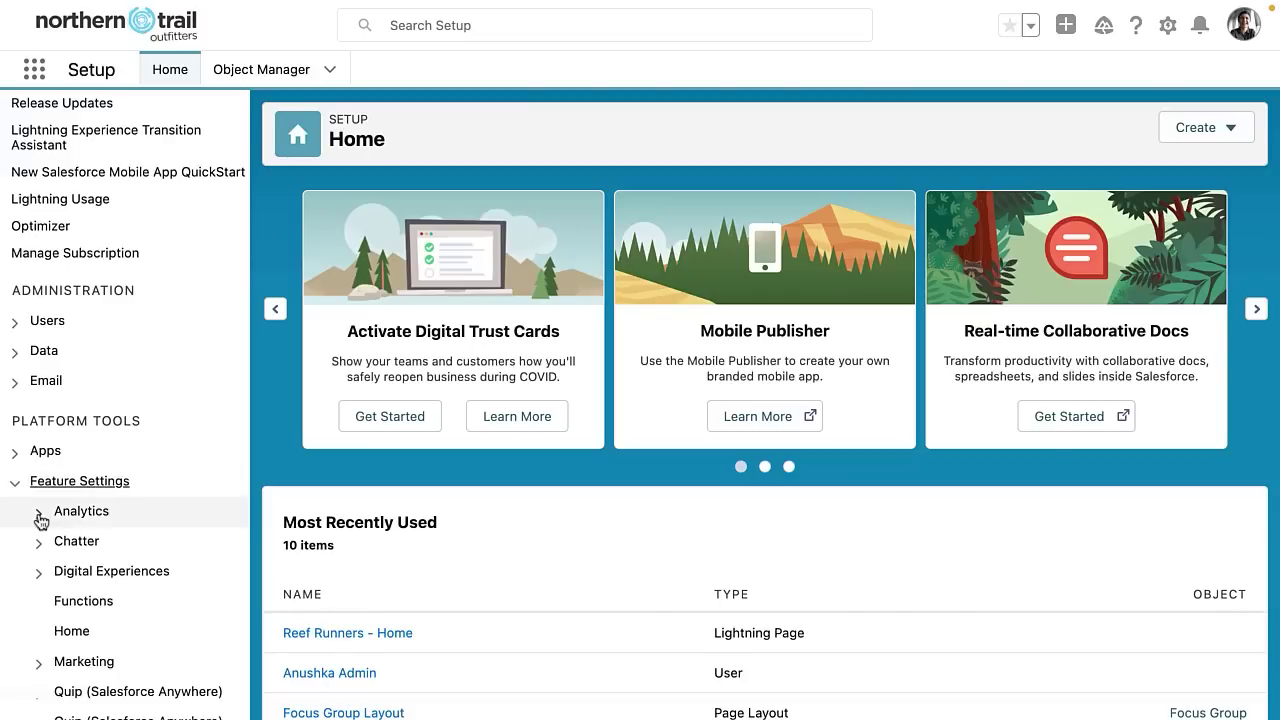
pyautogui.click(39, 513)
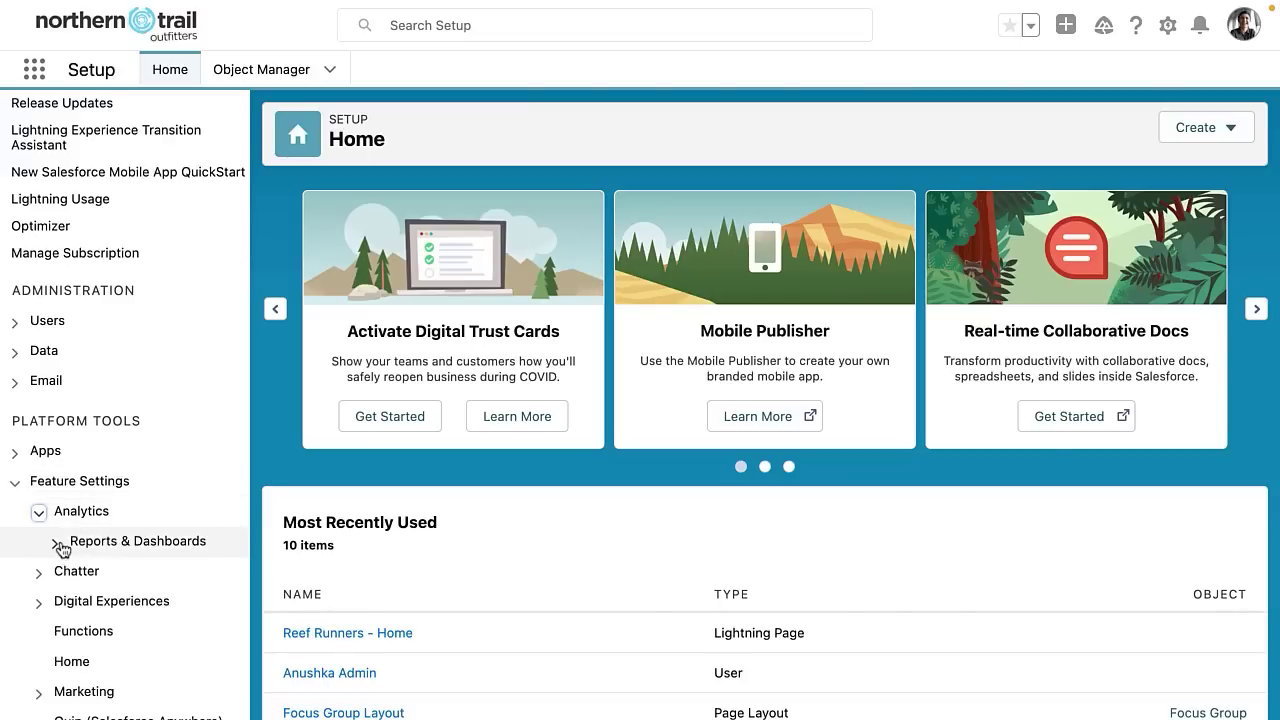
pyautogui.click(55, 542)
pyautogui.scroll(-2, 230, 552)
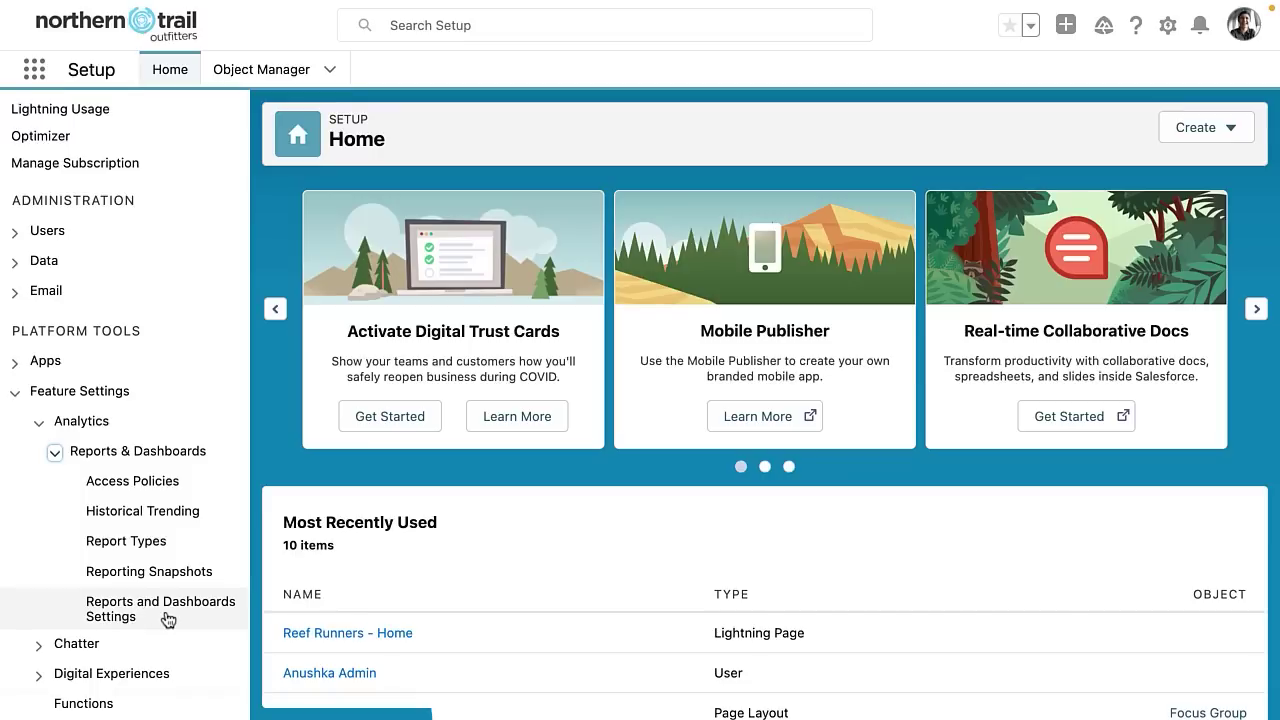
pyautogui.click(165, 610)
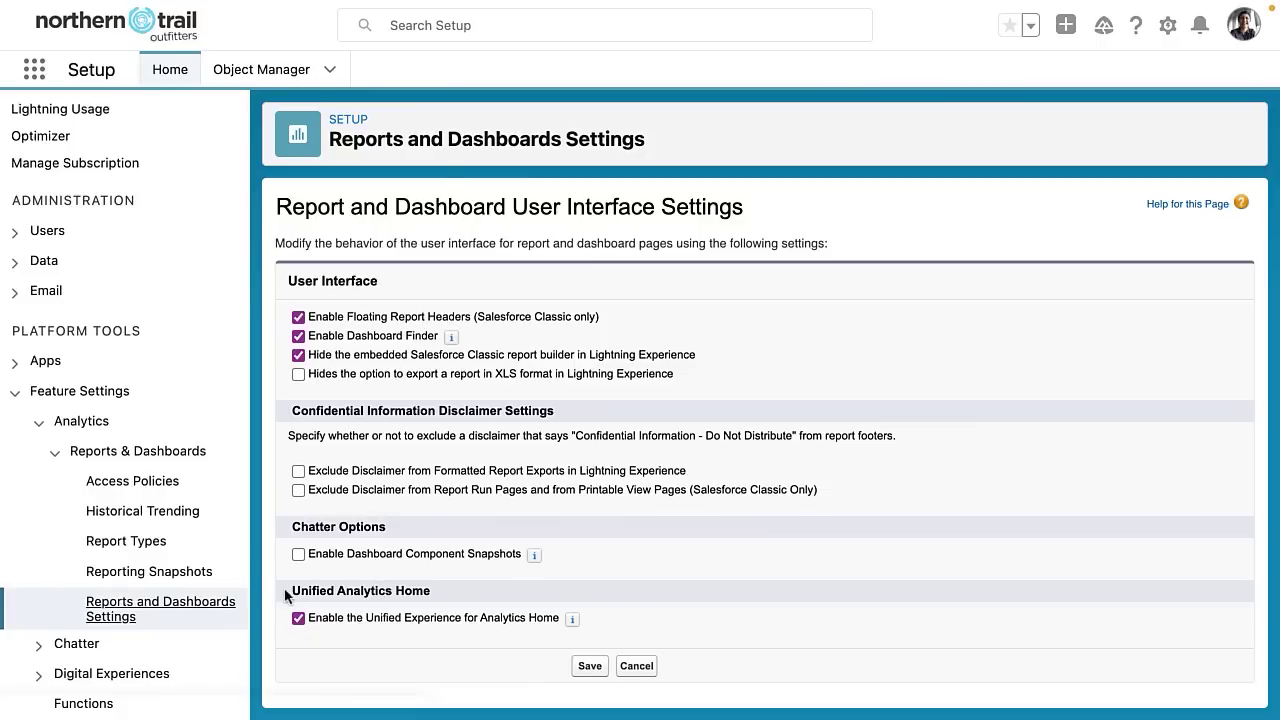
# Step: Check the Unified Analytics Home section and save the settings with the unified experience for Analytics Home enabled
pyautogui.moveTo(292, 590); pyautogui.dragTo(425, 590)
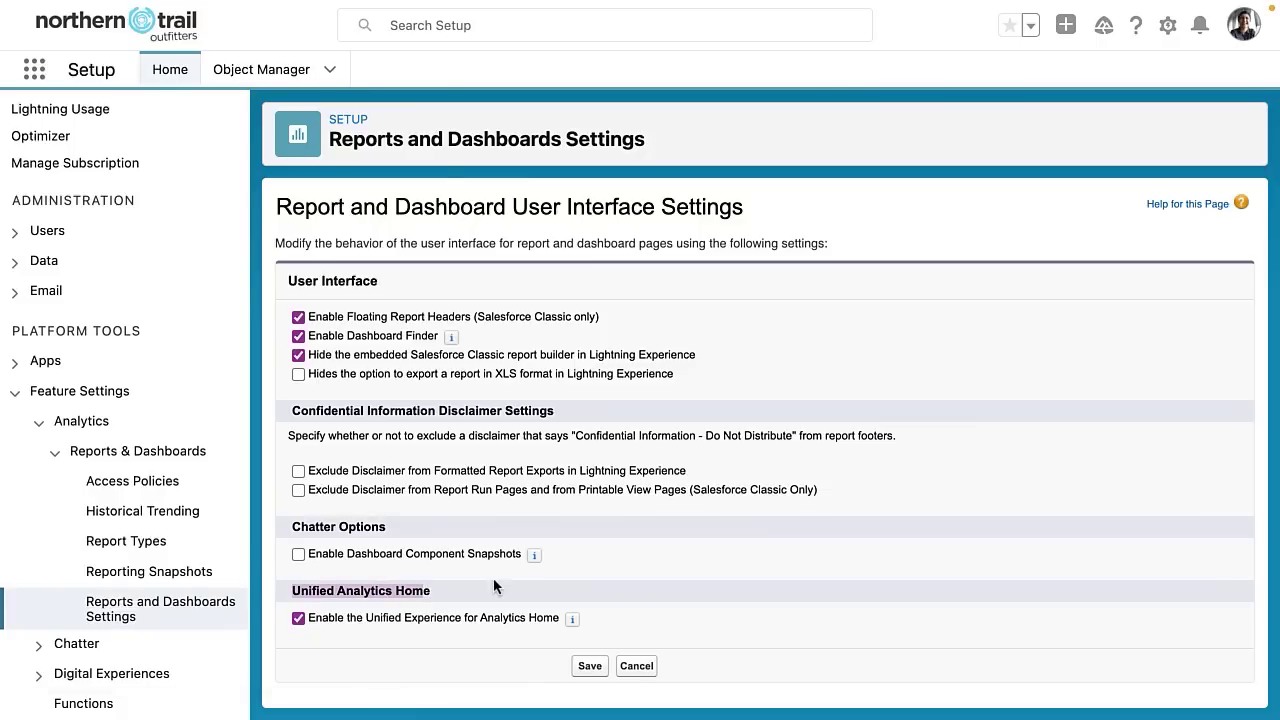
pyautogui.click(493, 587)
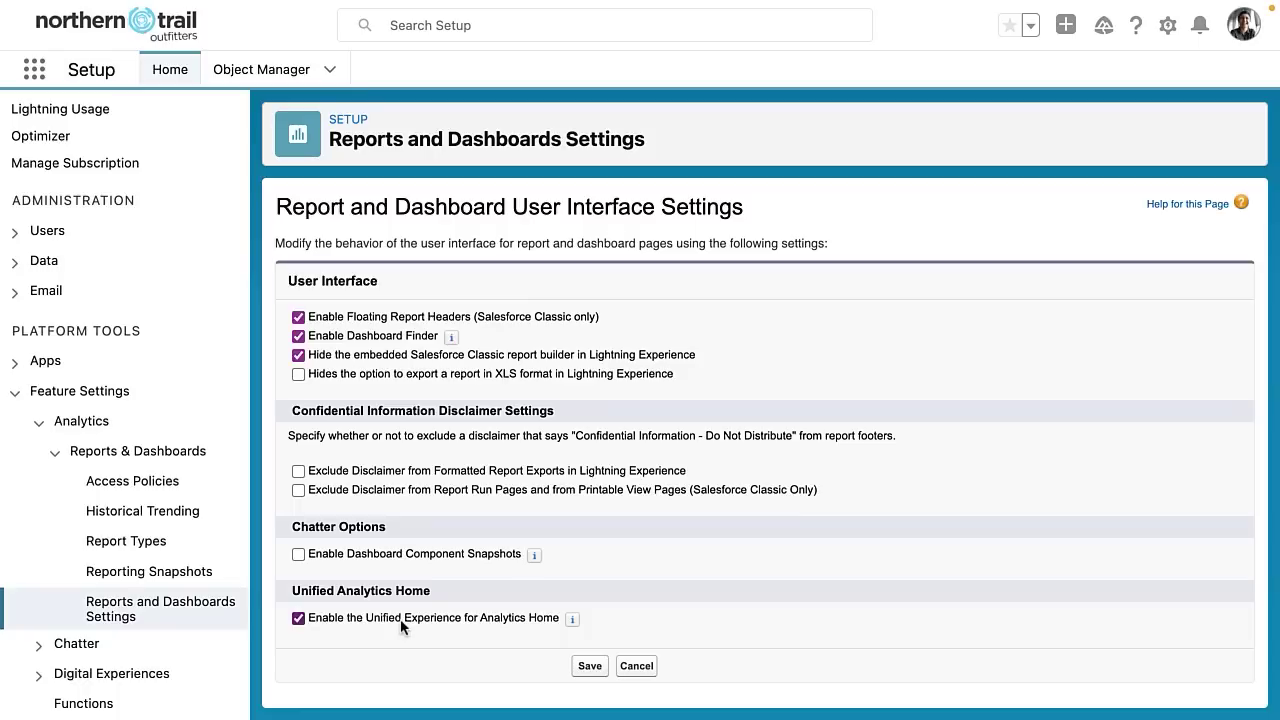
pyautogui.moveTo(573, 621)
pyautogui.click(587, 667)
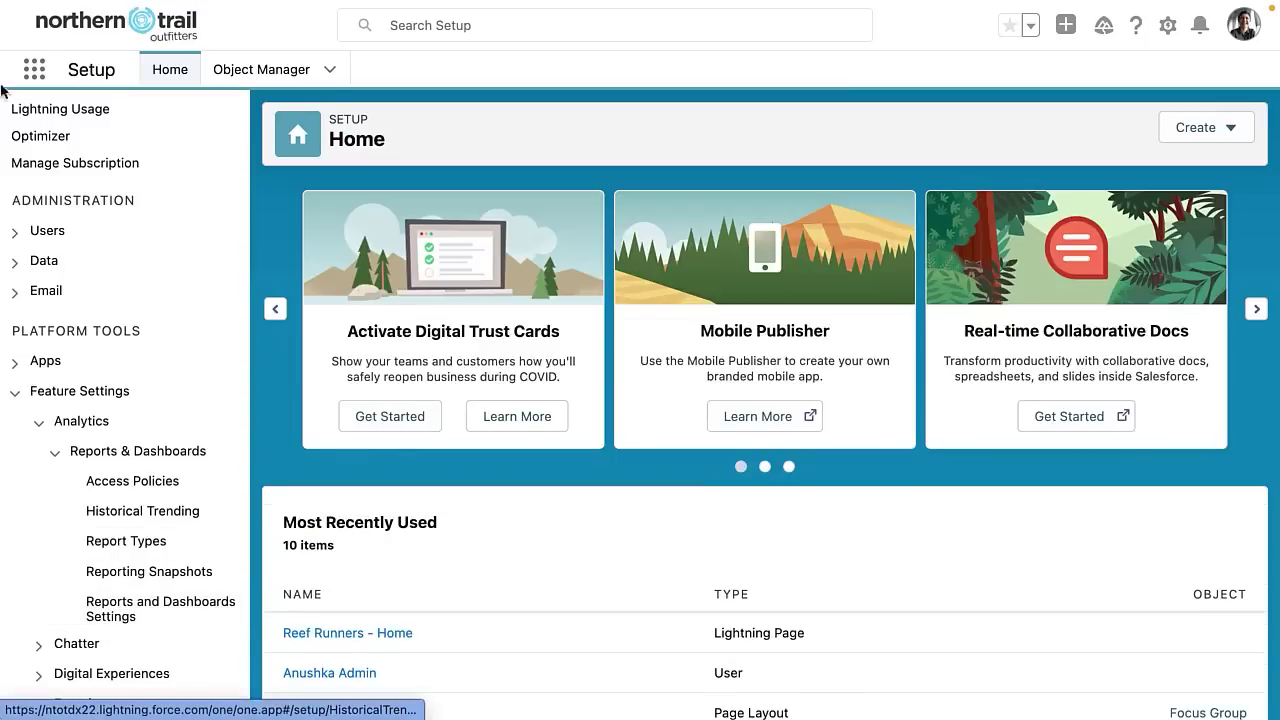
# Step: Find the Analytics item by searching the App Launcher for "analy", open it, and look at which item types can be created
pyautogui.click(34, 68)
pyautogui.write('analy')
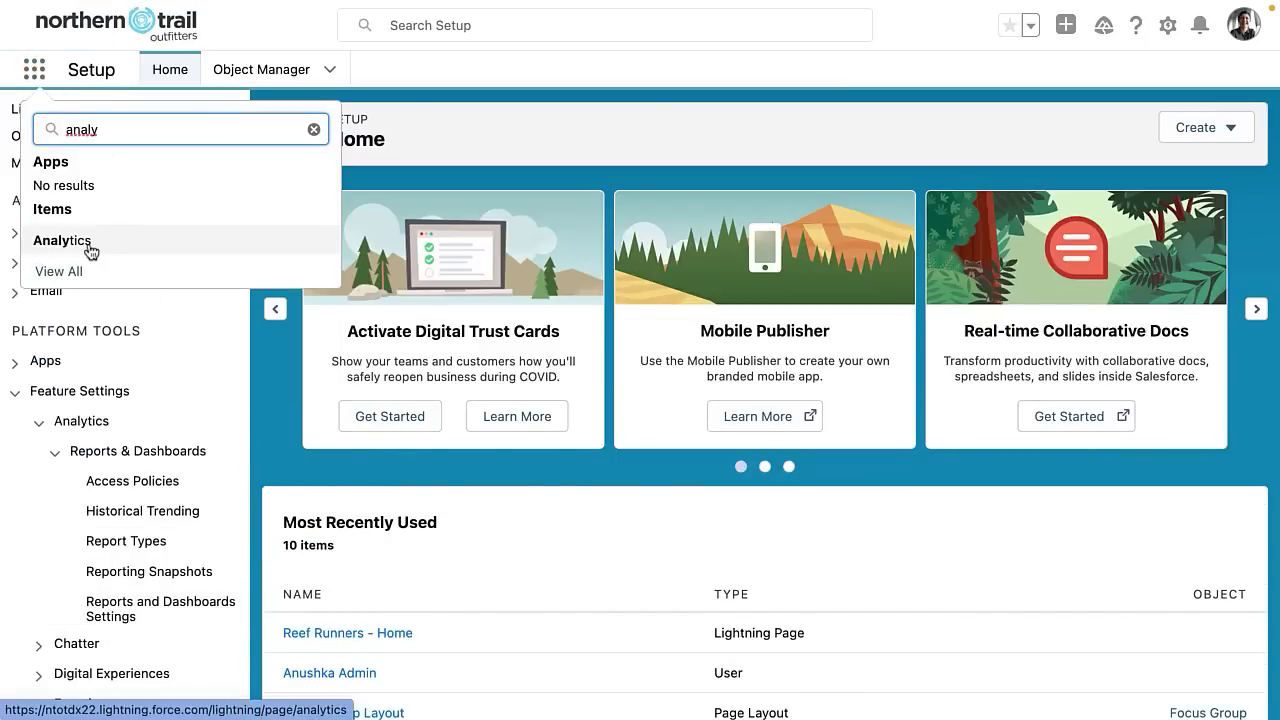
pyautogui.click(90, 250)
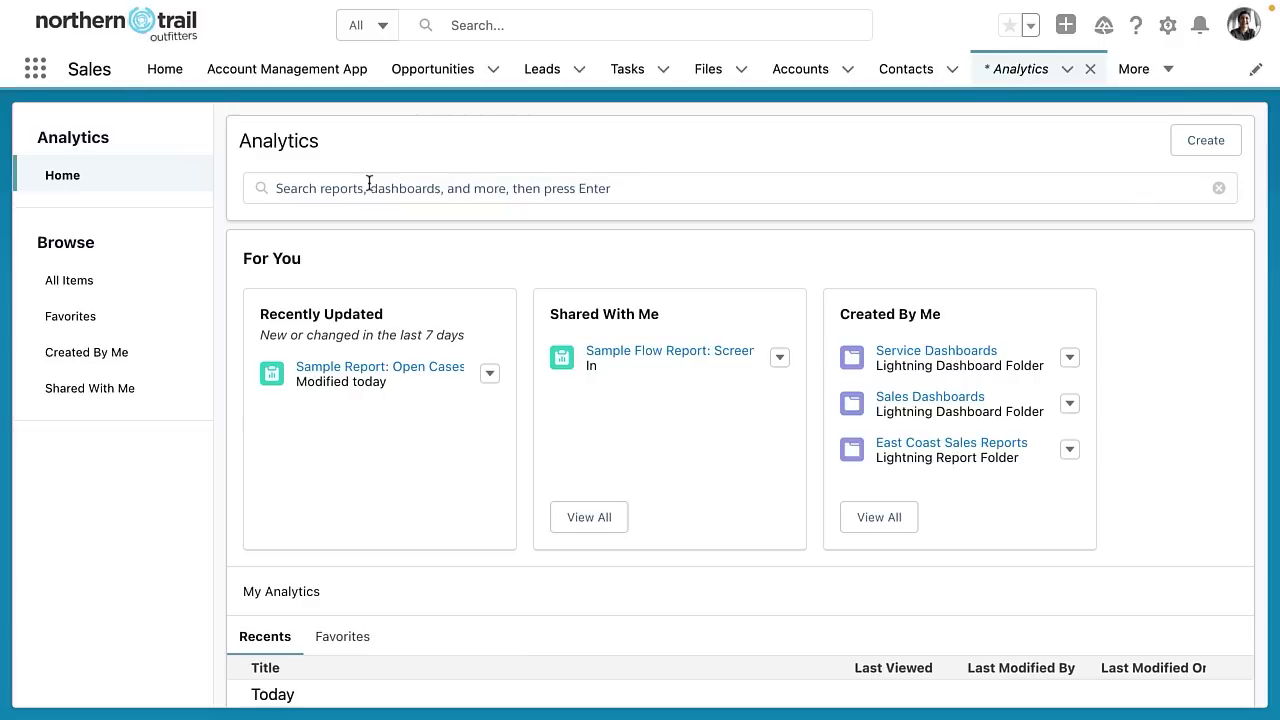
pyautogui.click(1207, 145)
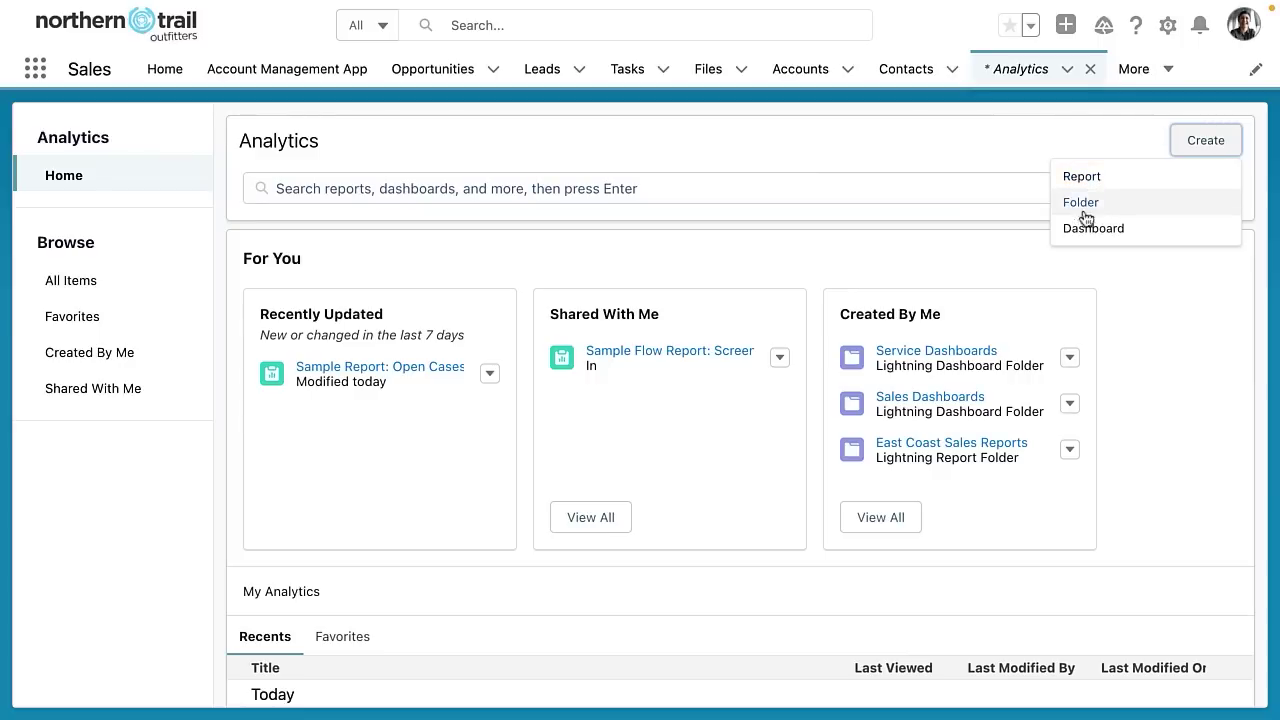
pyautogui.click(963, 137)
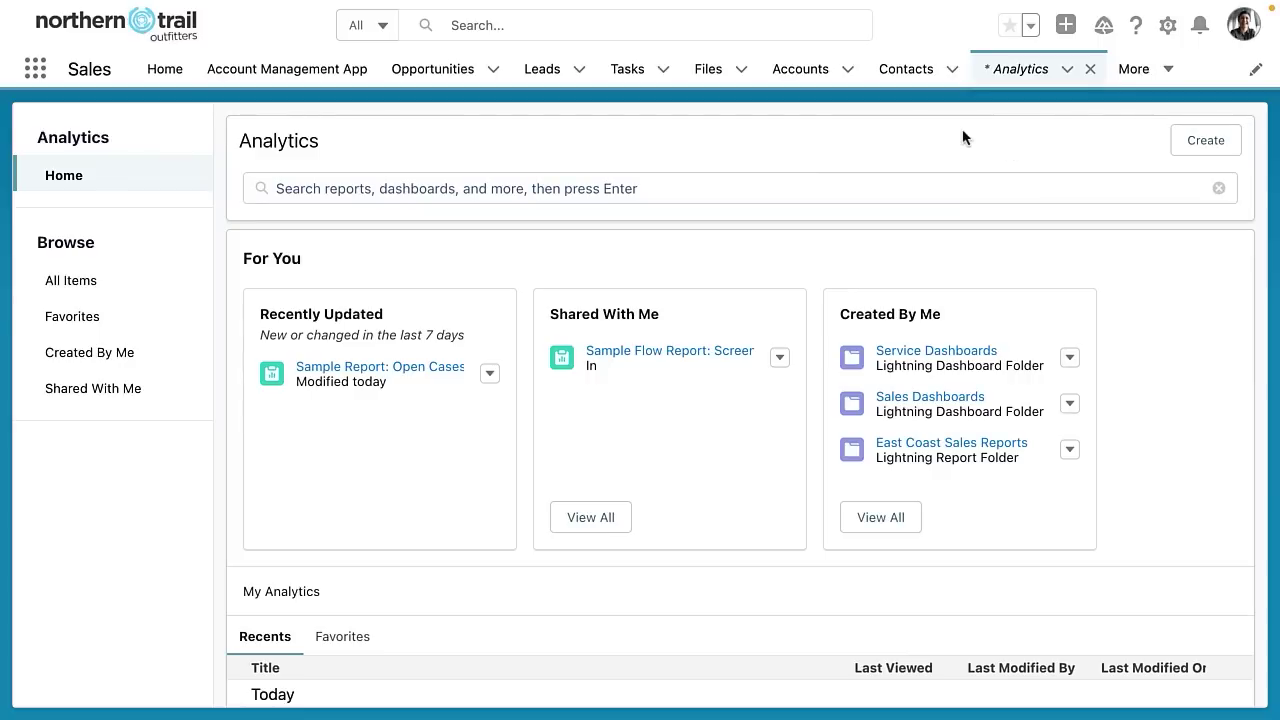
# Step: Search the reports, dashboards and folders on the Analytics home for "west coast"
pyautogui.click(903, 180)
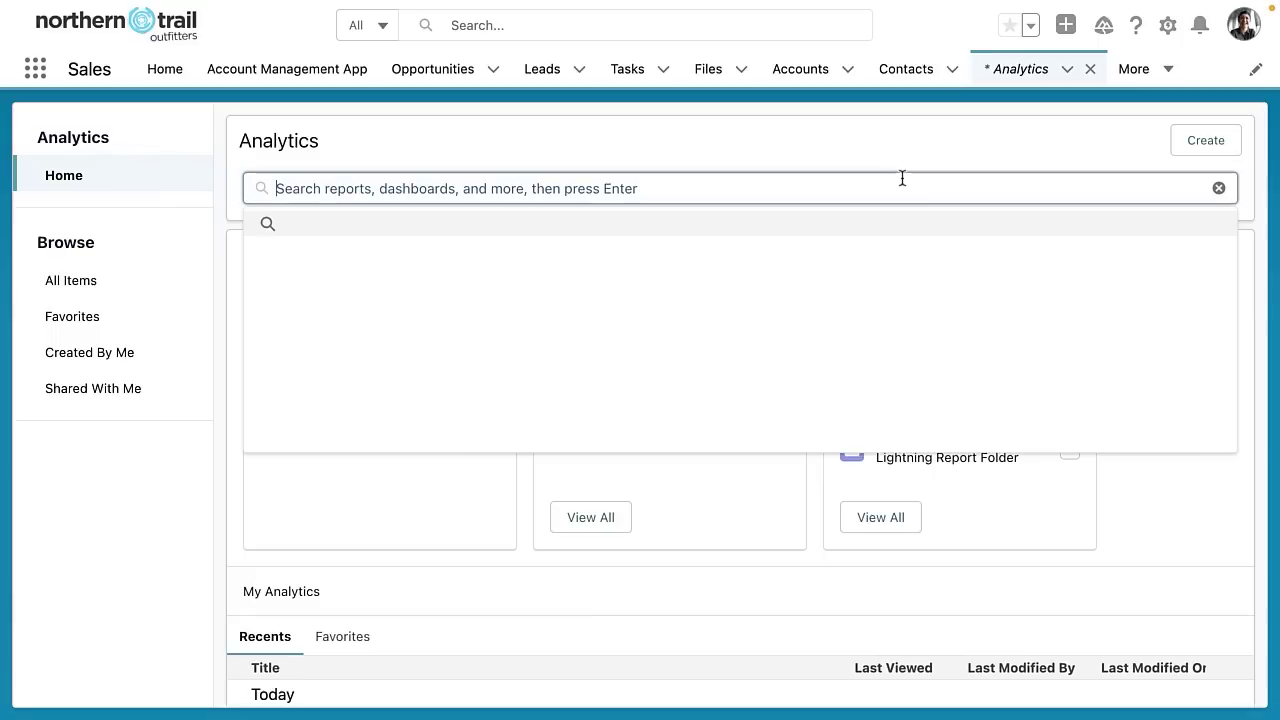
pyautogui.write('west coast')
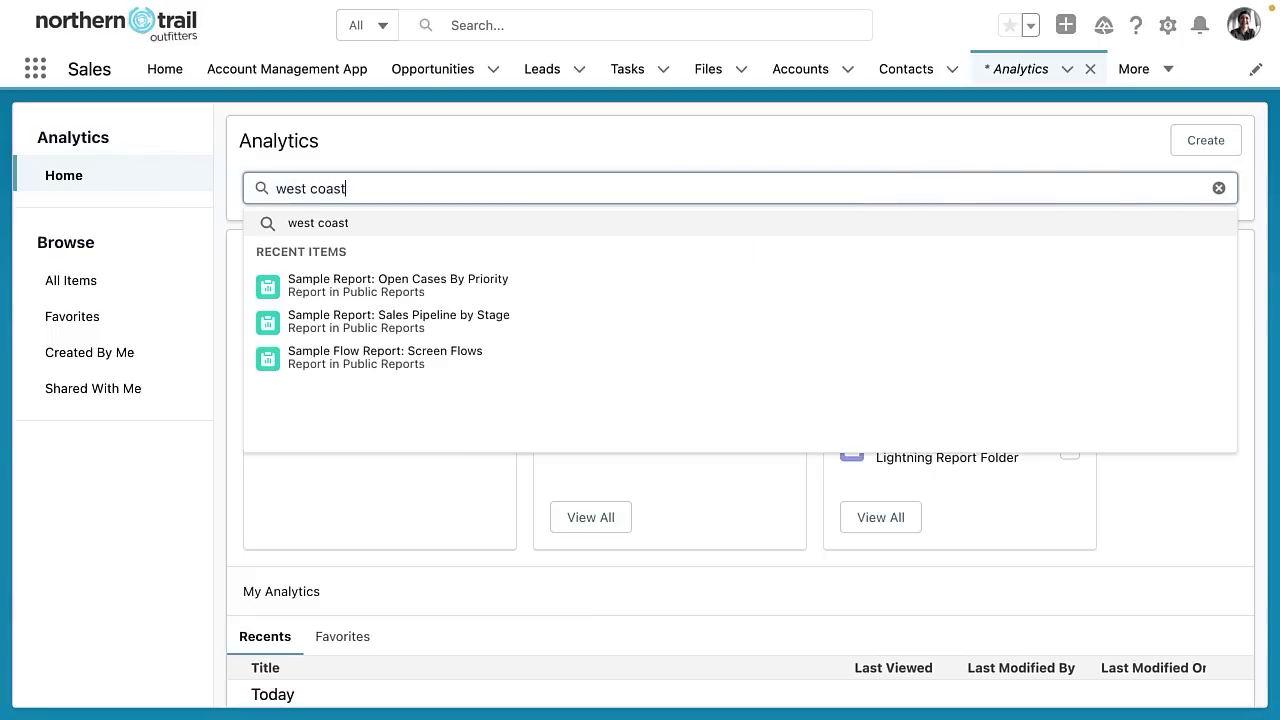
pyautogui.press('Return')
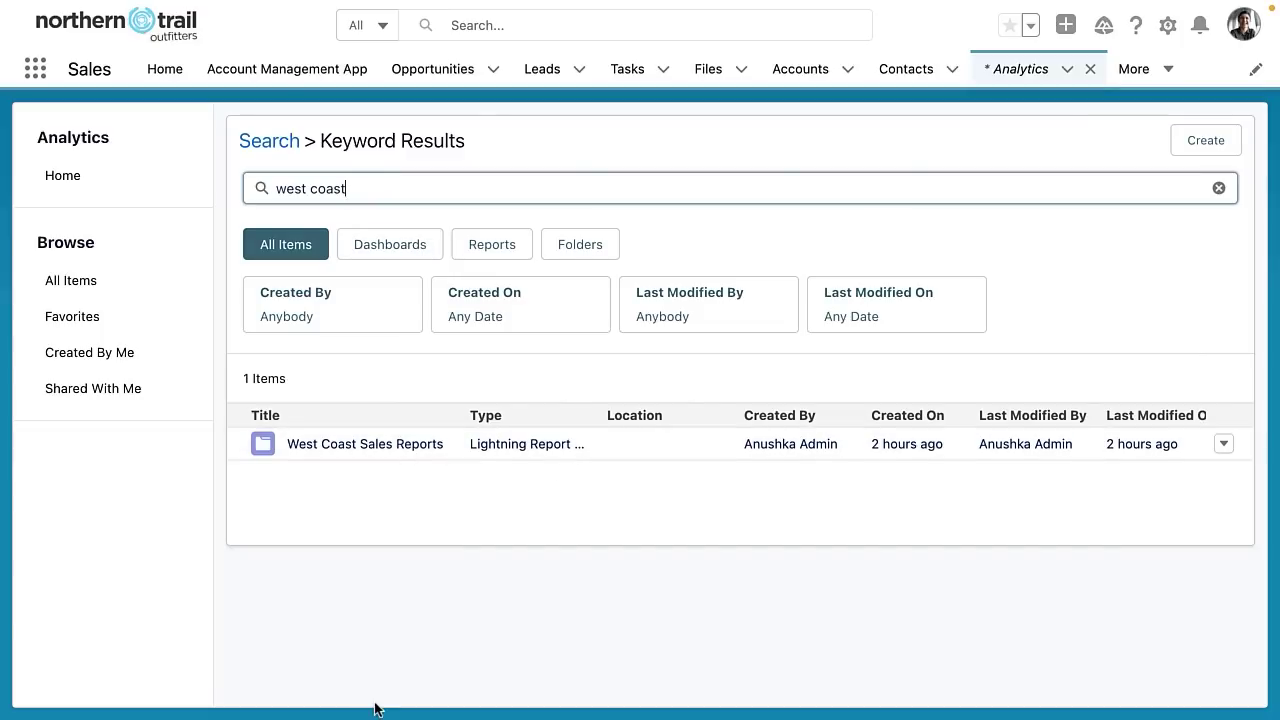
# Step: Narrow the search results to dashboards only, restore all item types, and clear the search
pyautogui.click(409, 244)
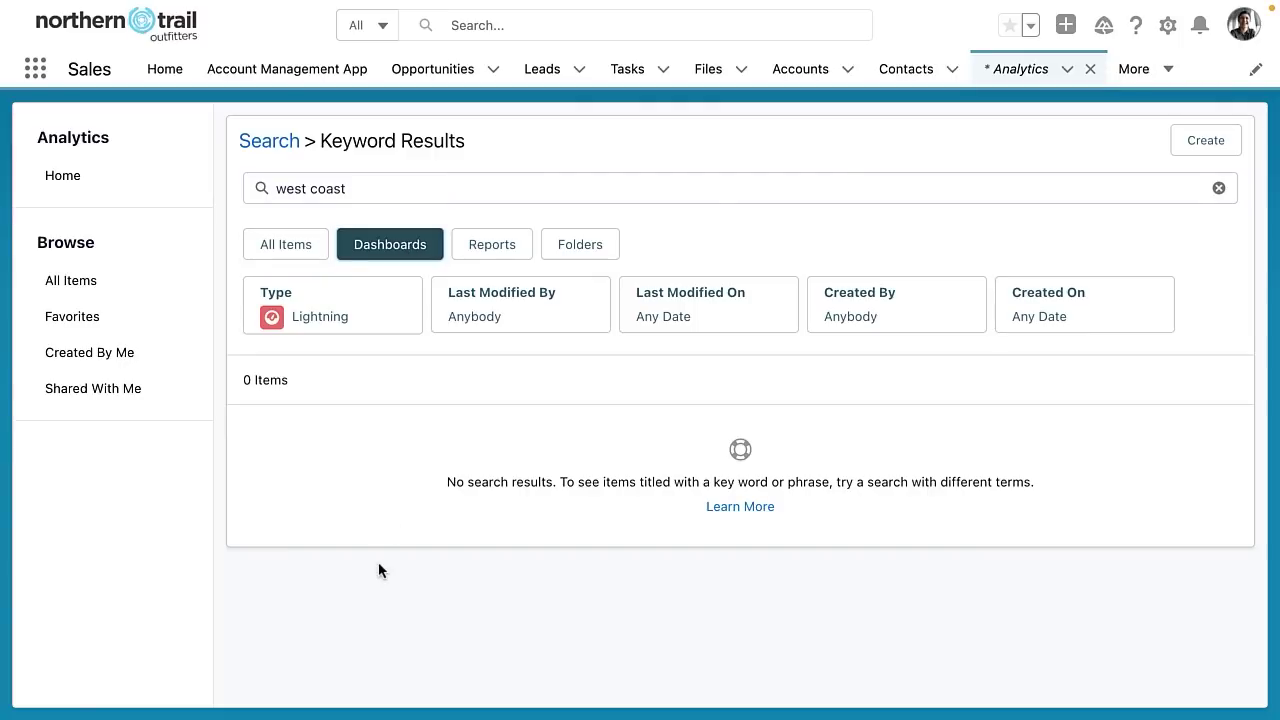
pyautogui.click(286, 250)
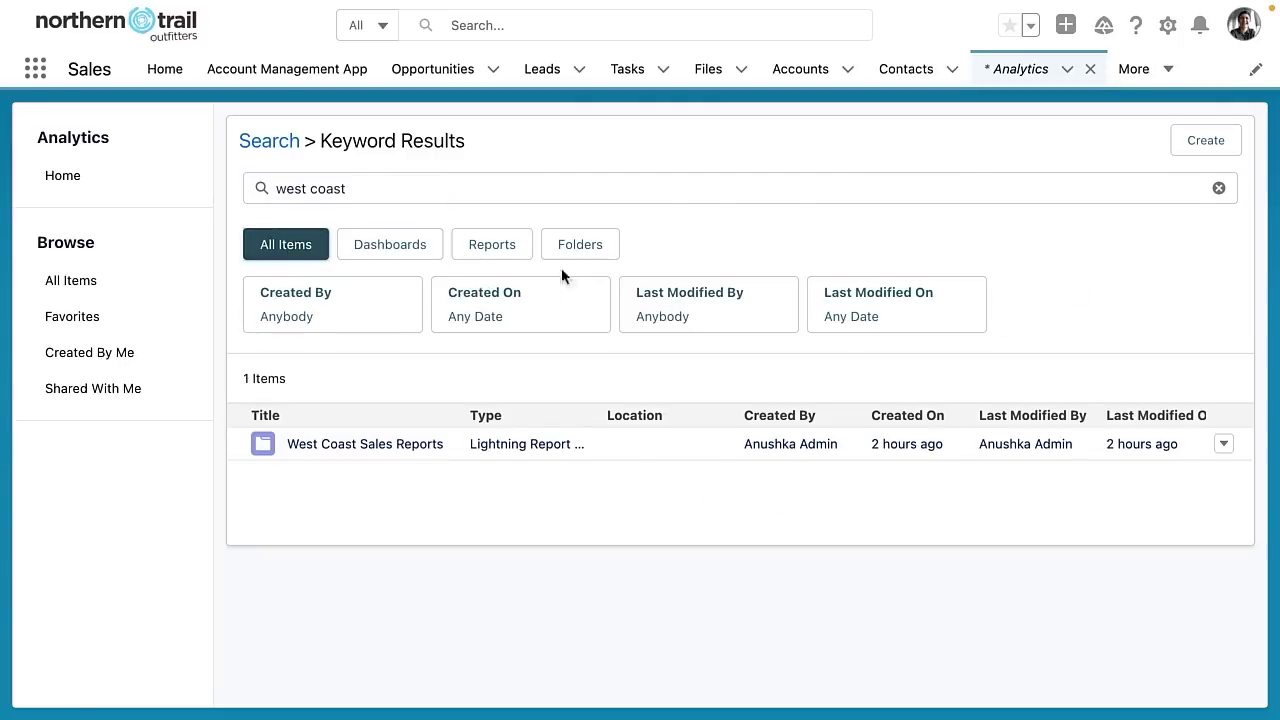
pyautogui.click(1219, 190)
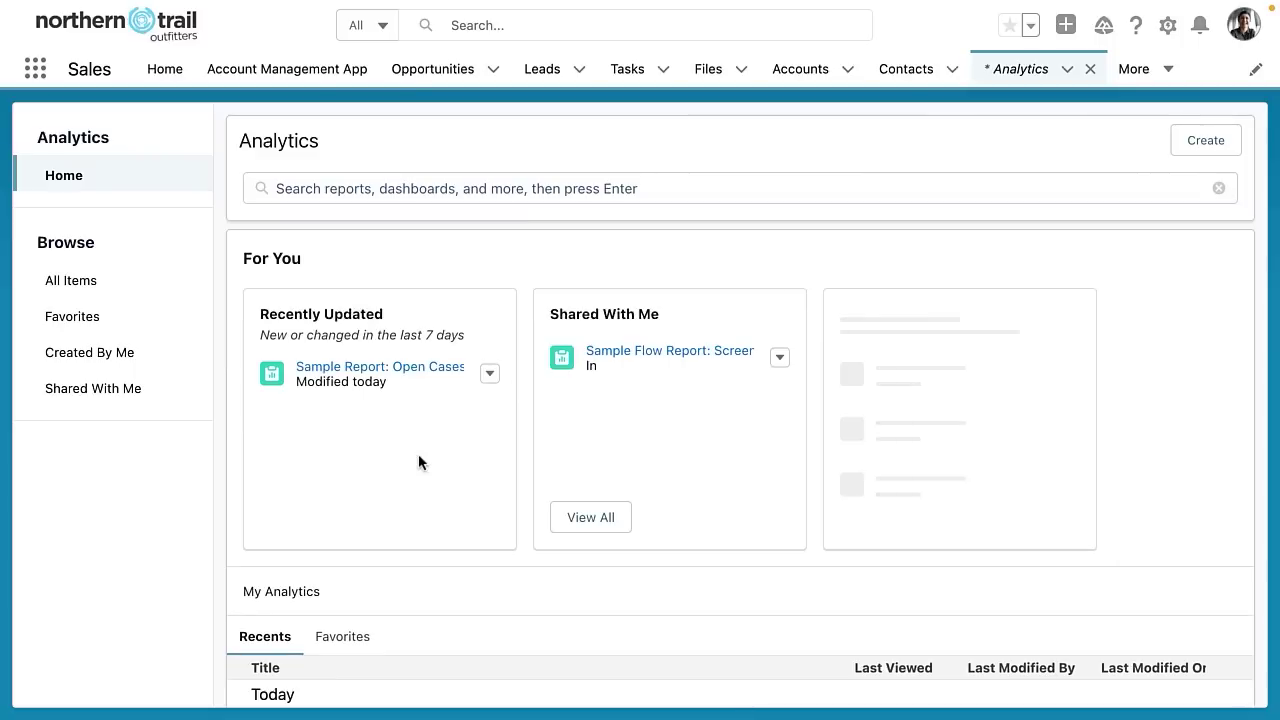
# Step: Review the Recently Updated, Shared With Me and Created By Me cards on the Analytics home
pyautogui.click(77, 178)
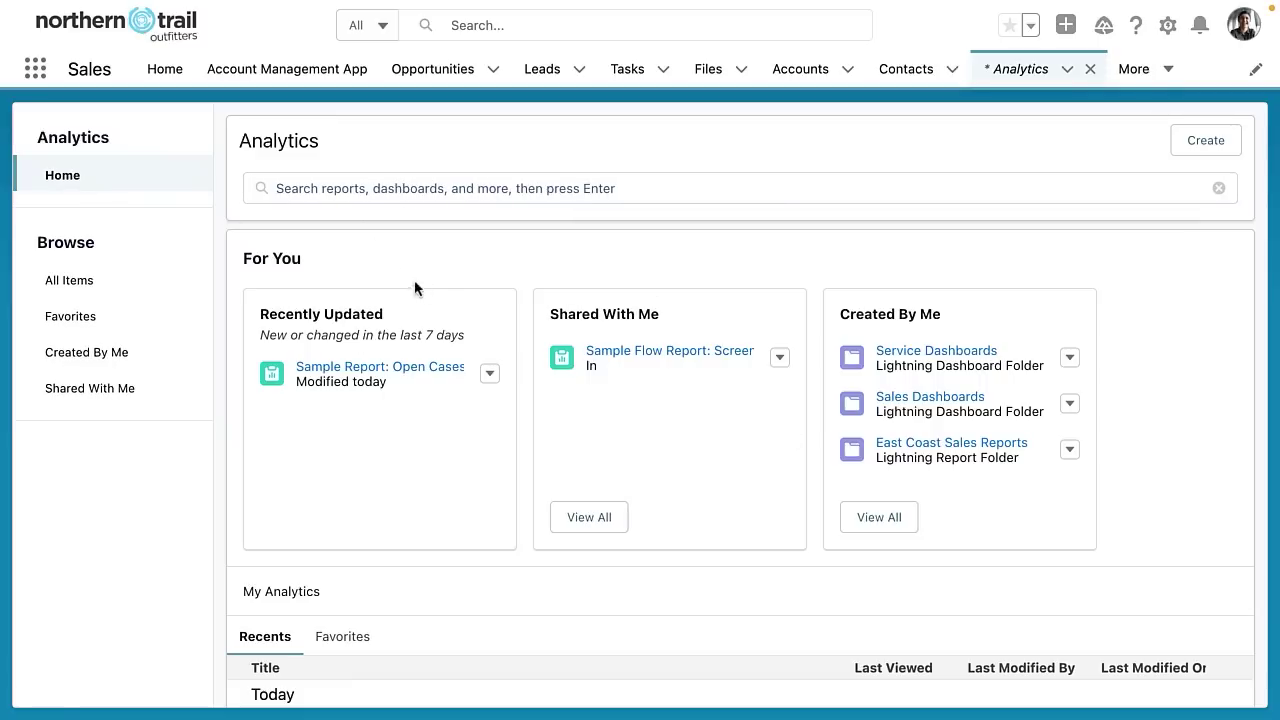
pyautogui.moveTo(259, 314); pyautogui.dragTo(370, 314)
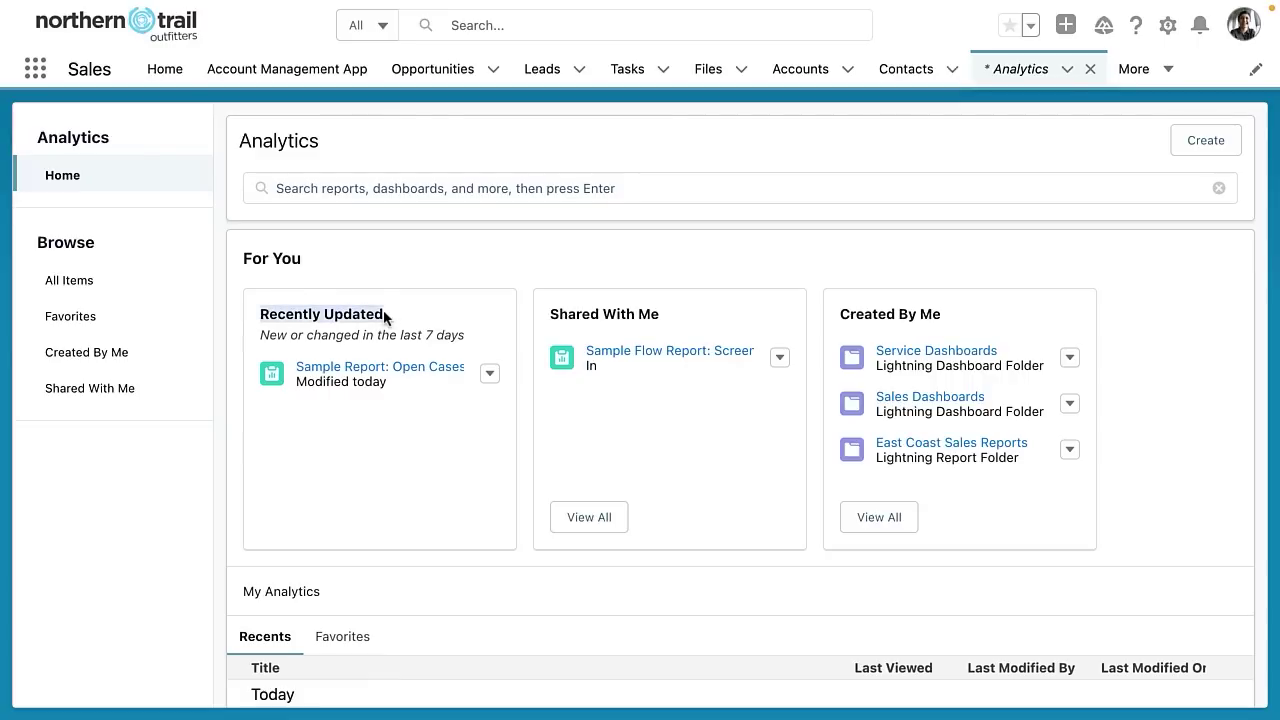
pyautogui.moveTo(531, 314); pyautogui.dragTo(655, 310)
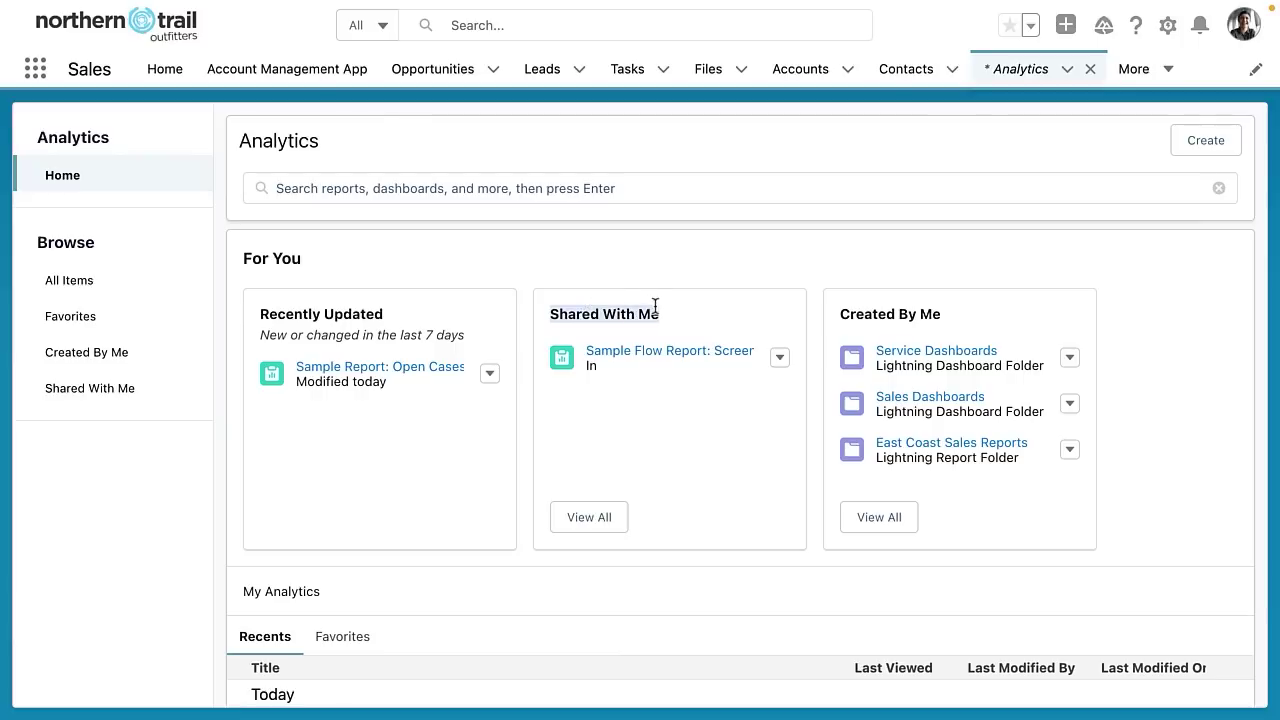
pyautogui.click(830, 313)
pyautogui.moveTo(831, 314); pyautogui.dragTo(950, 316)
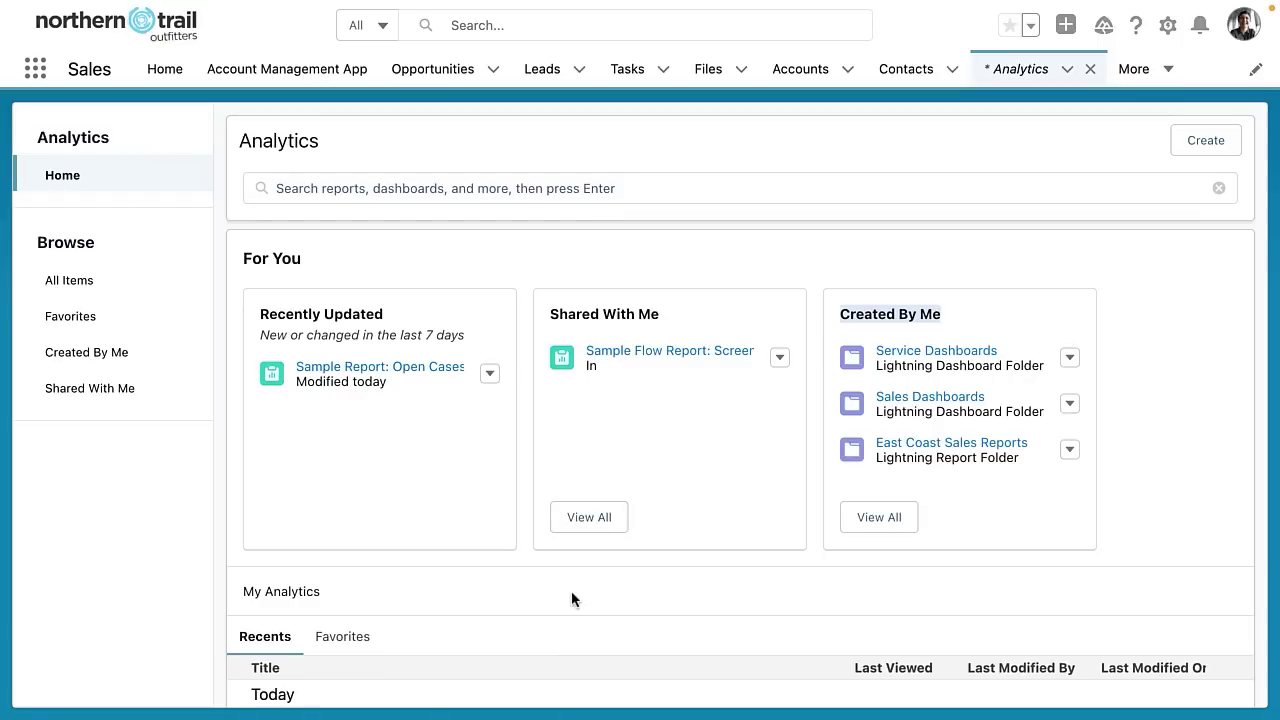
# Step: Examine the recent items under My Analytics and switch its list to the favorites
pyautogui.scroll(-3, 573, 592)
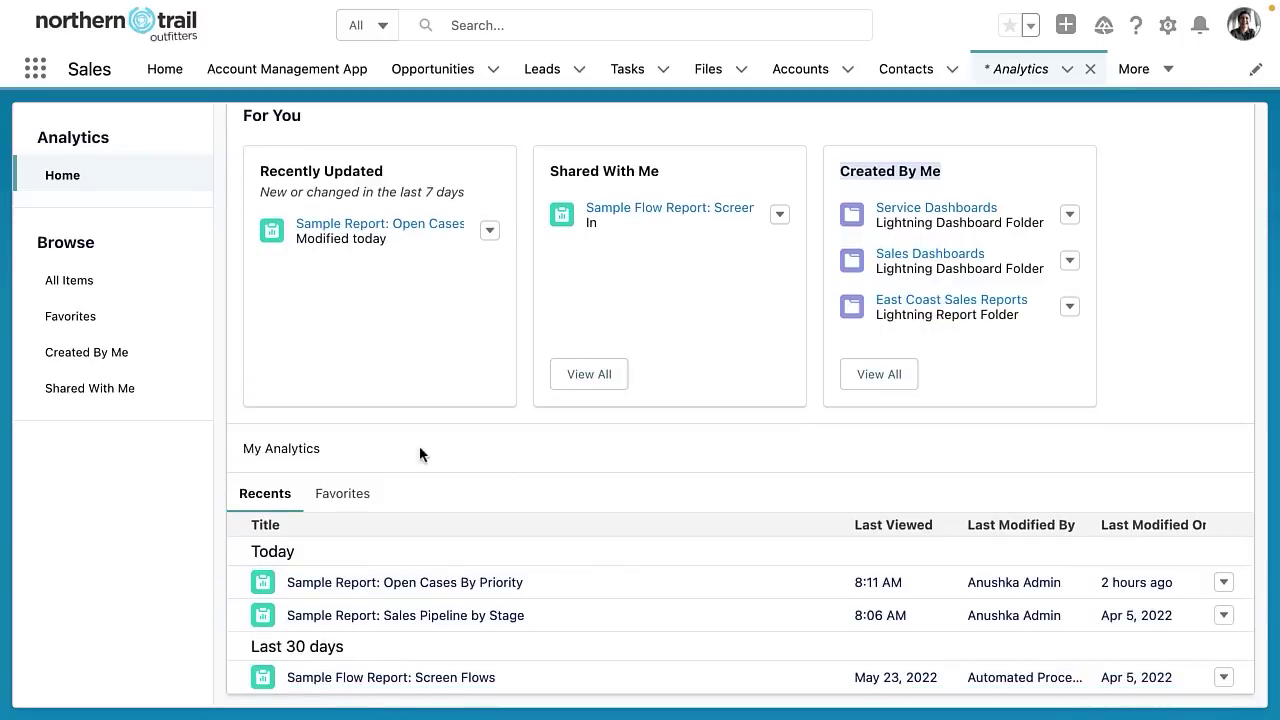
pyautogui.moveTo(386, 452); pyautogui.dragTo(243, 448)
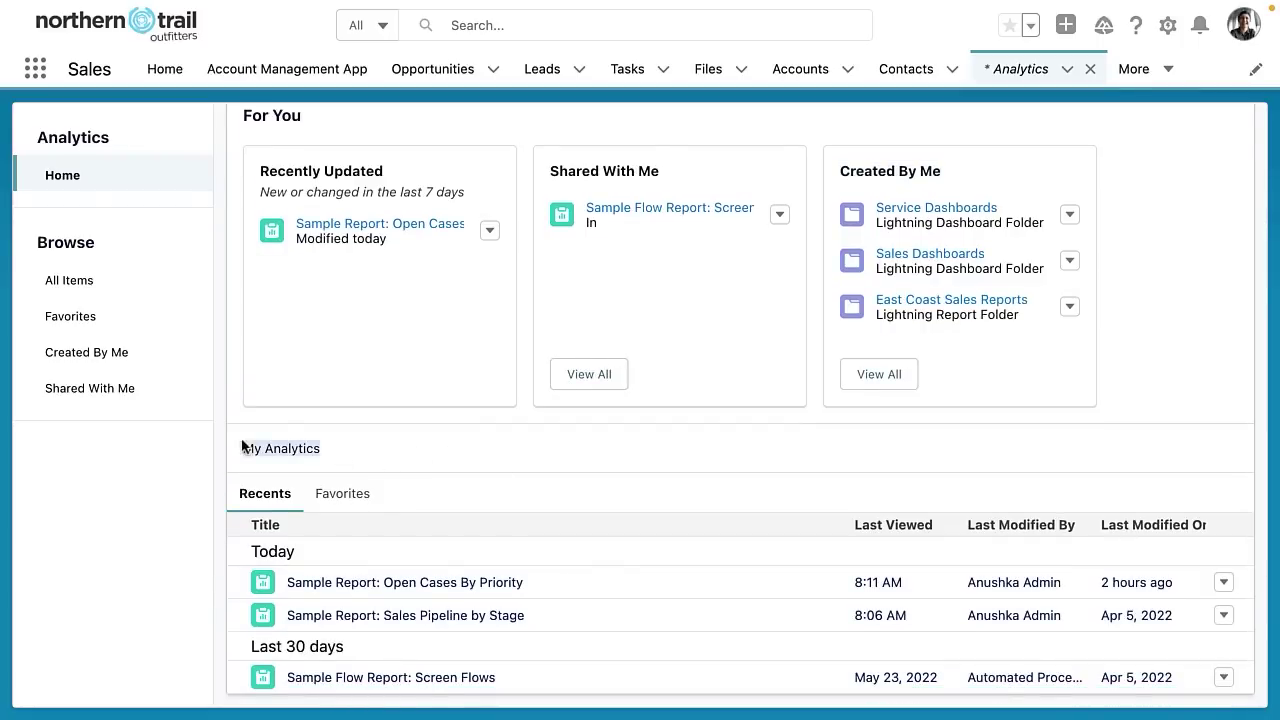
pyautogui.click(433, 444)
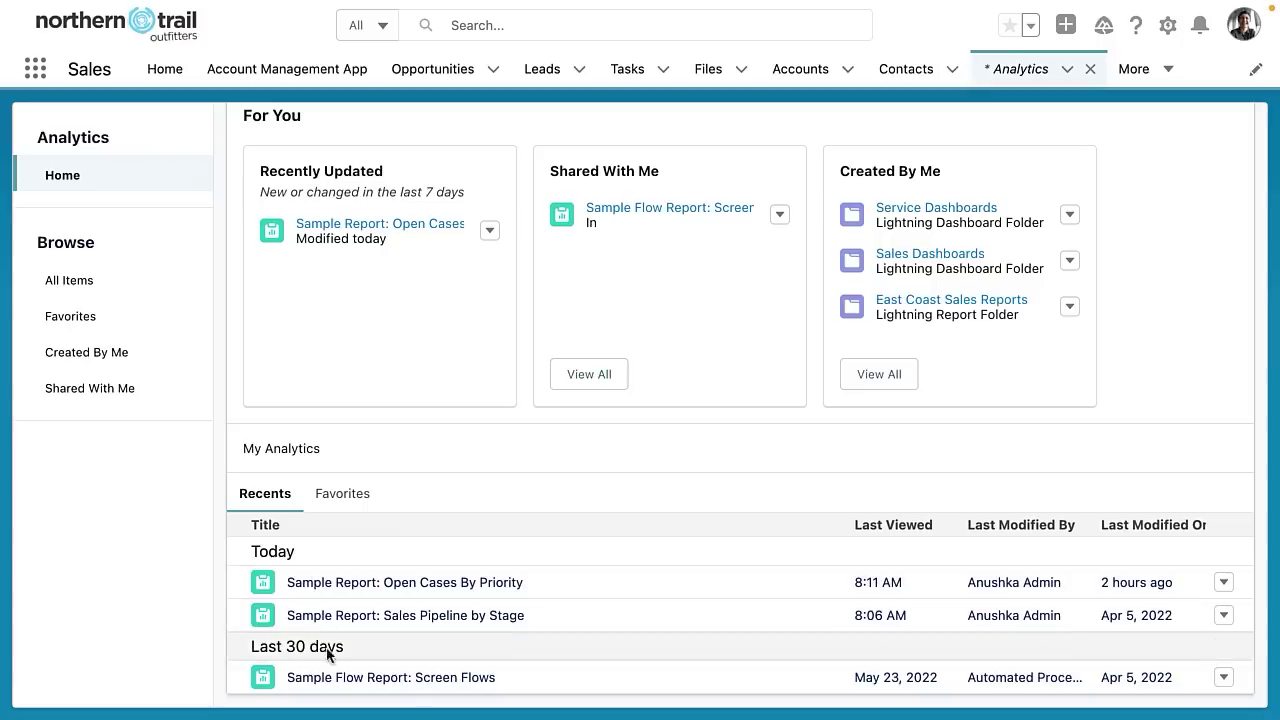
pyautogui.click(350, 492)
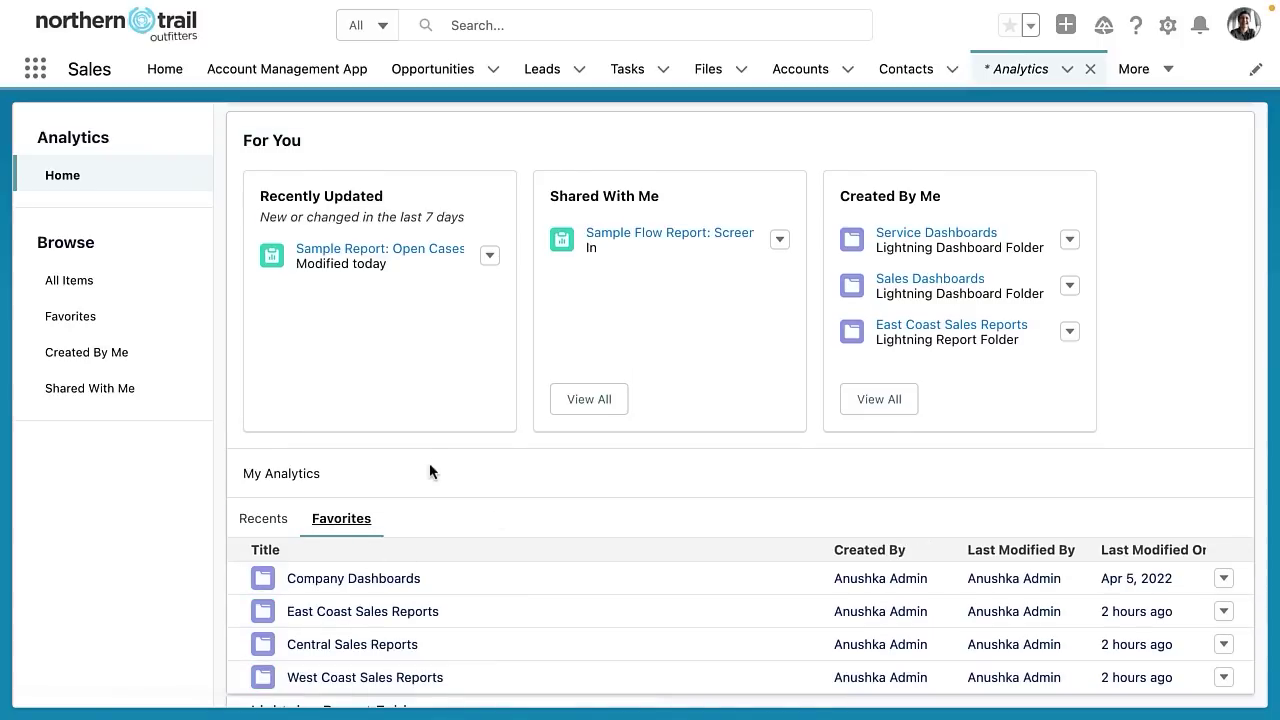
# Step: Browse all analytics items by type: Lightning dashboards, reports, Lightning report folders and Lightning dashboard folders
pyautogui.click(69, 281)
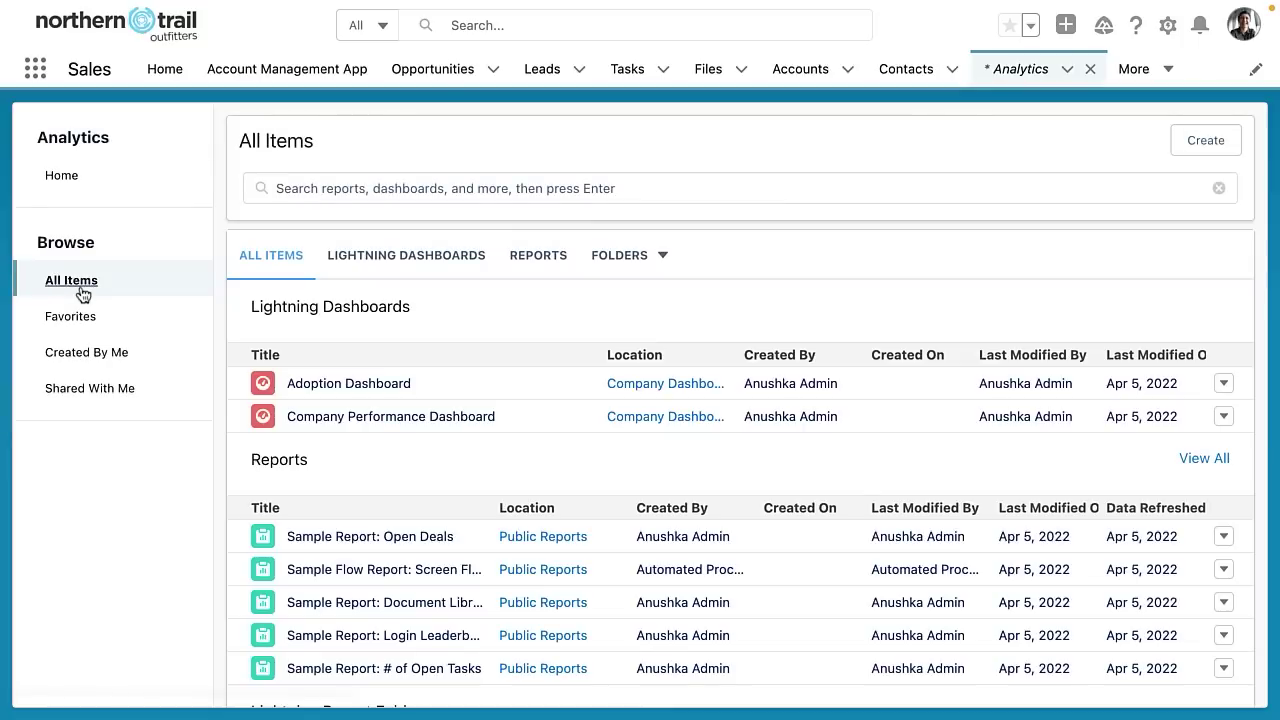
pyautogui.click(380, 258)
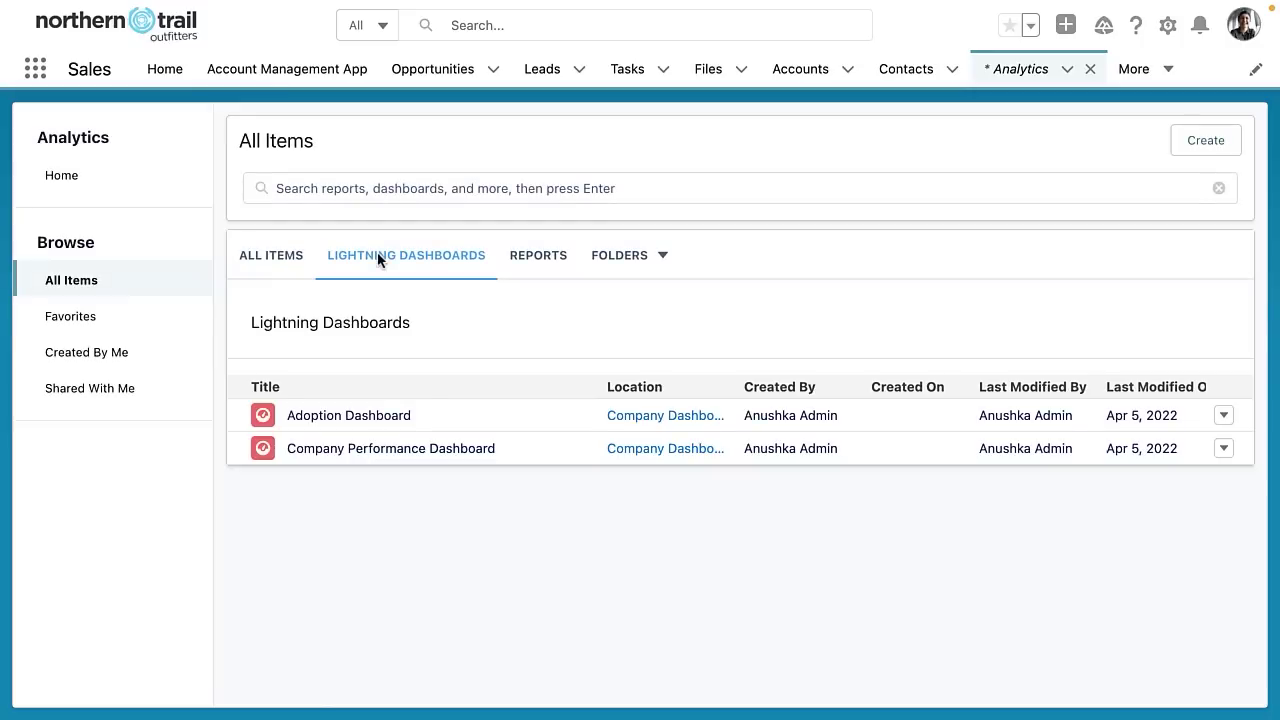
pyautogui.click(552, 263)
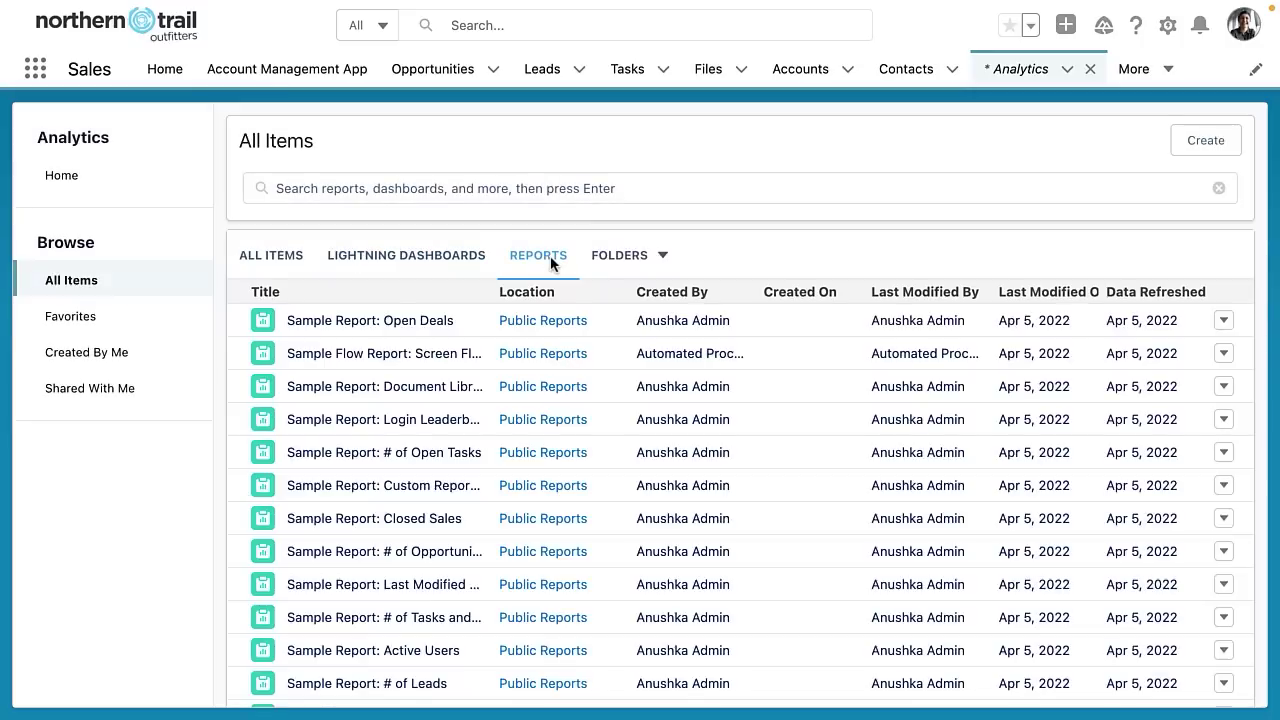
pyautogui.click(628, 256)
pyautogui.click(645, 293)
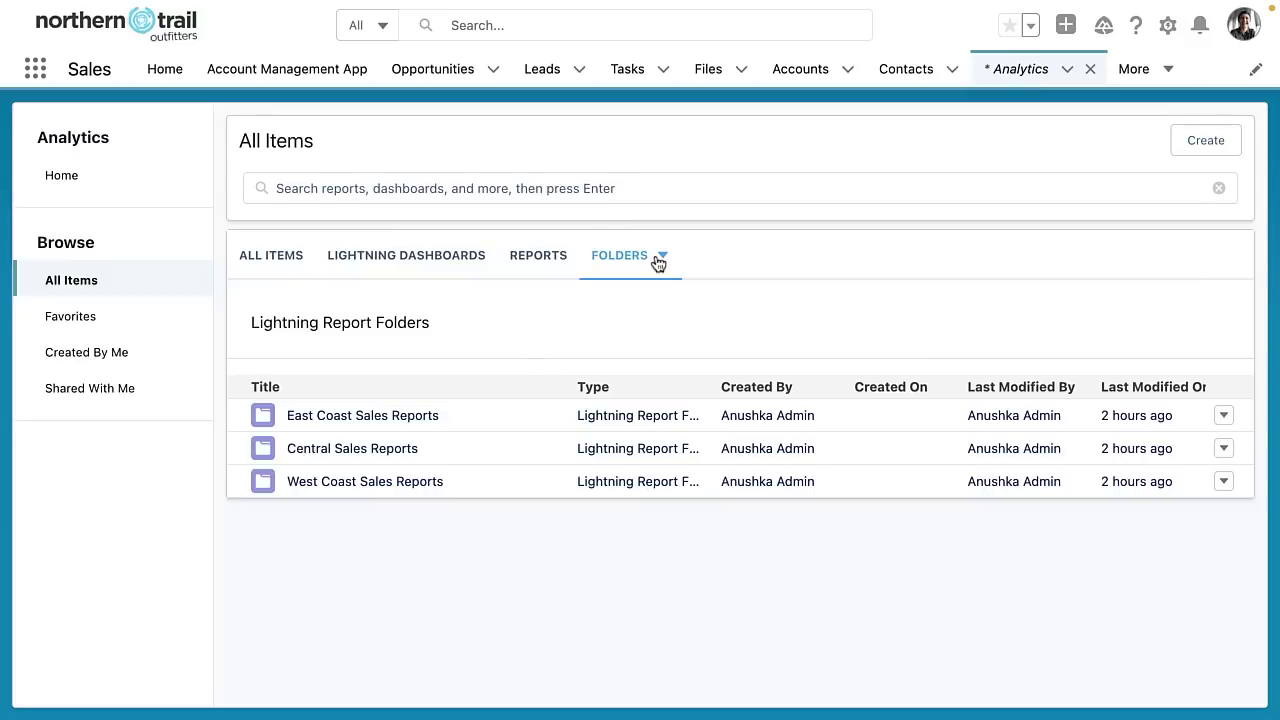
pyautogui.click(657, 257)
pyautogui.click(668, 330)
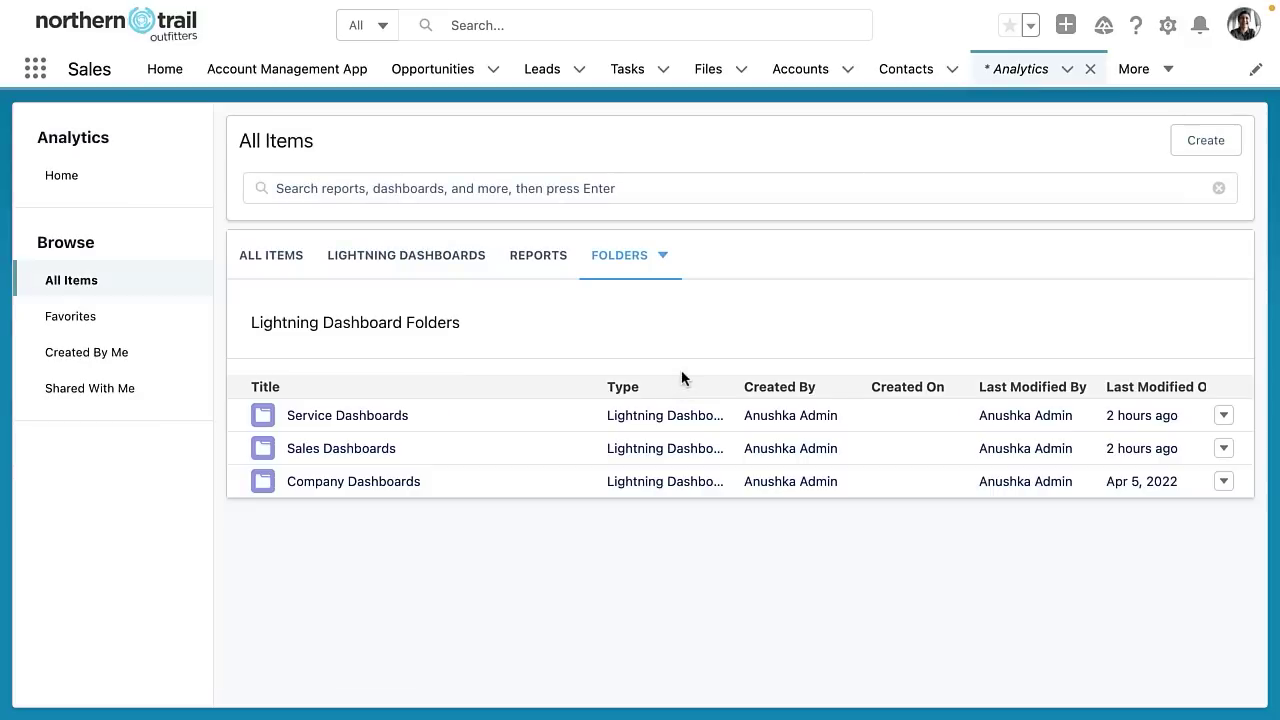
# Step: View the favorite analytics items and the Lightning dashboards among the items created by the current account
pyautogui.click(42, 317)
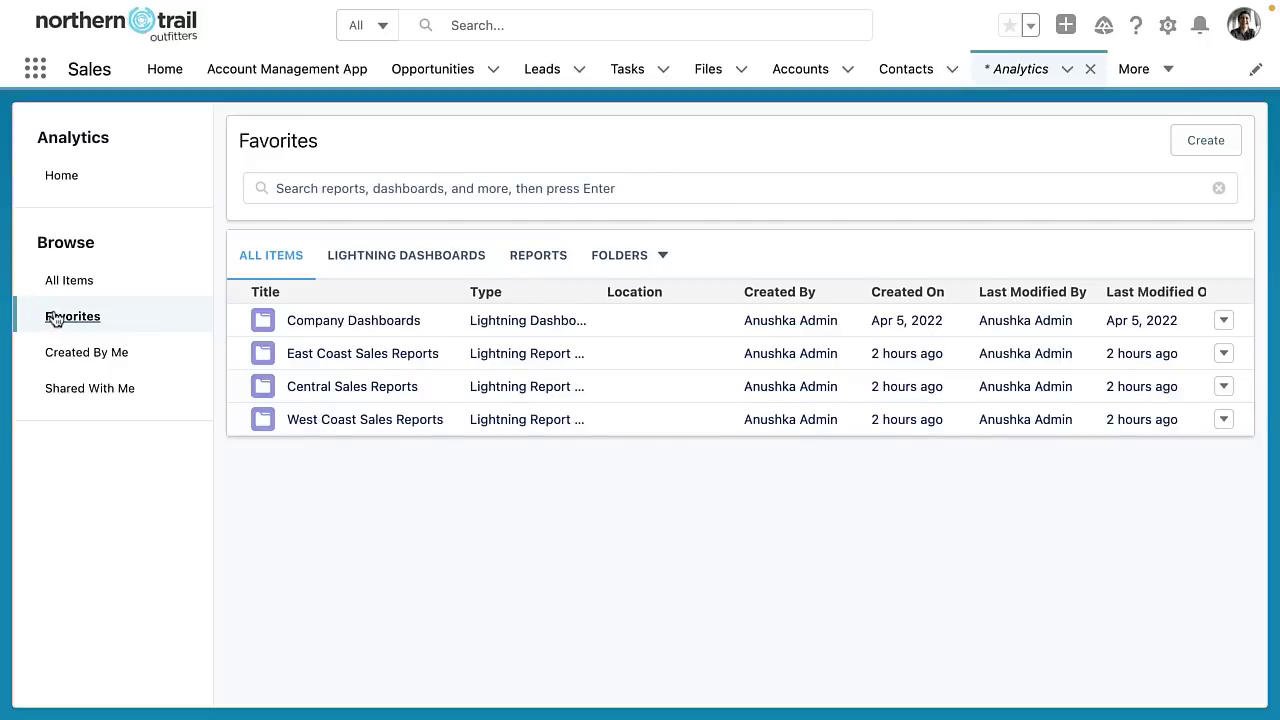
pyautogui.click(86, 352)
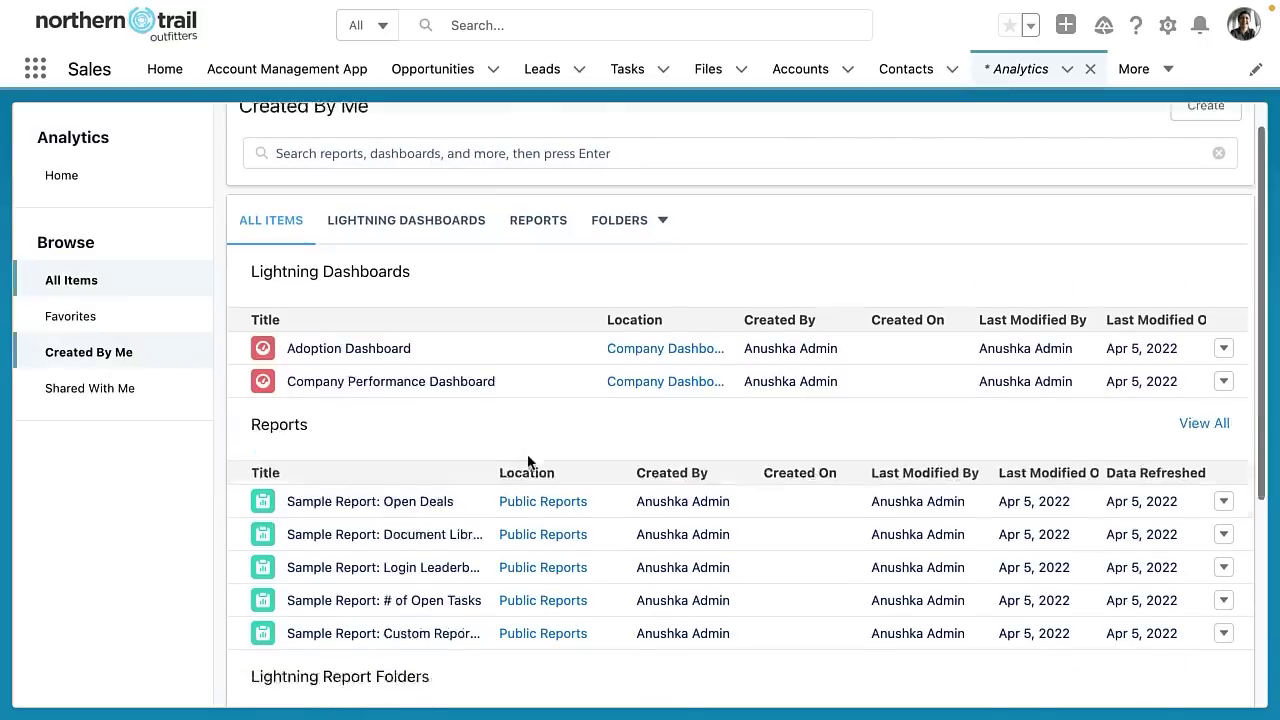
pyautogui.click(423, 255)
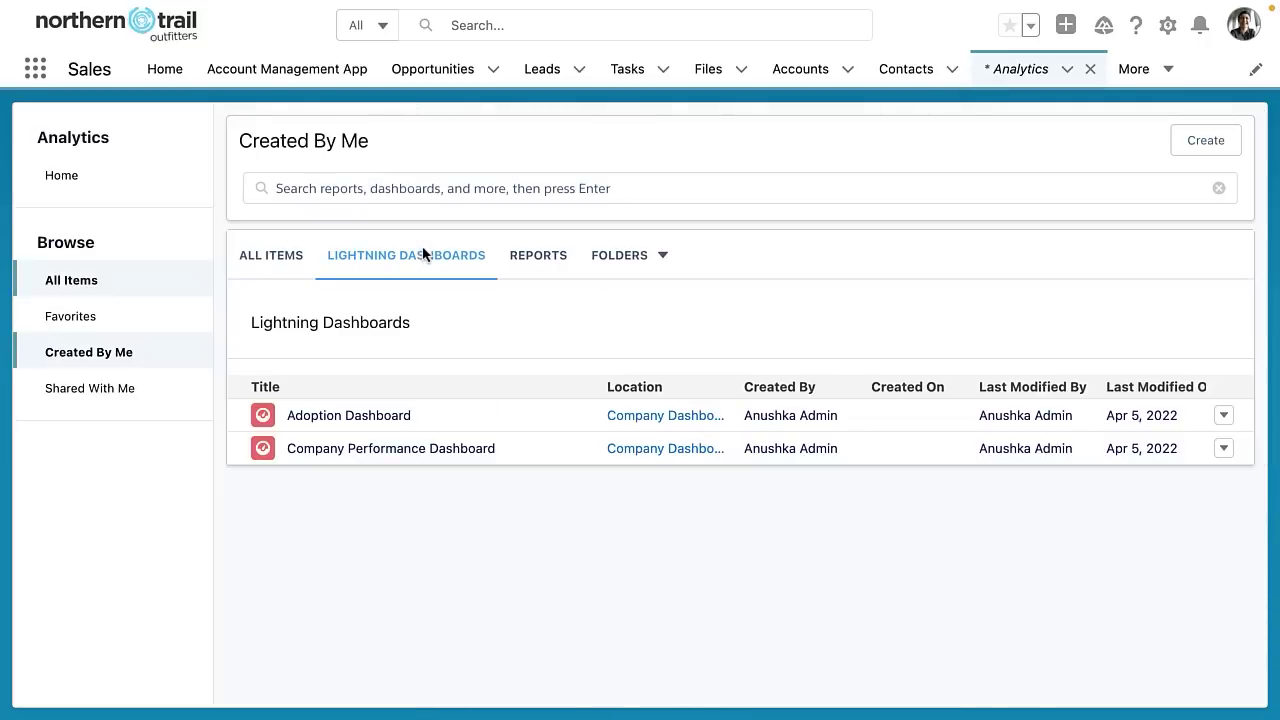
# Step: View the Lightning dashboards among the analytics items shared with the current account and return to the Analytics home
pyautogui.click(95, 388)
pyautogui.click(443, 266)
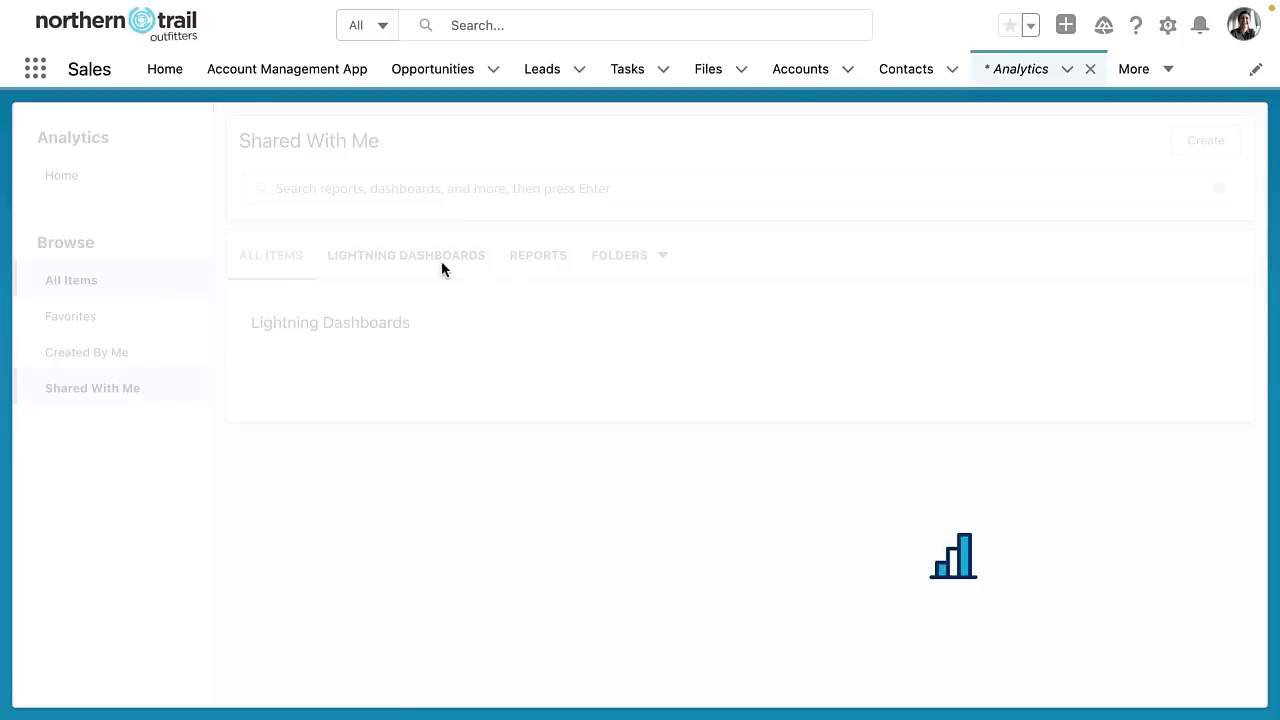
pyautogui.click(61, 183)
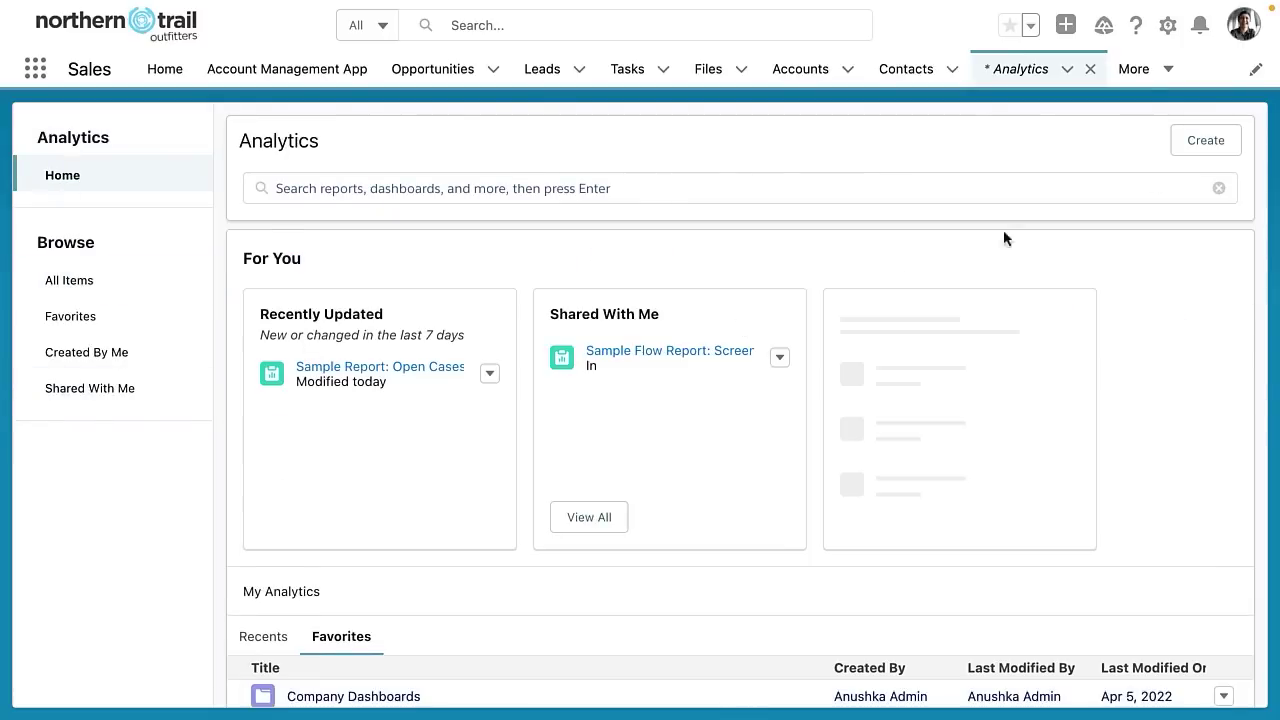
# Step: Start a new Lightning report based on the standard Accounts report type and return to the Analytics home without saving it
pyautogui.click(1206, 141)
pyautogui.click(1068, 175)
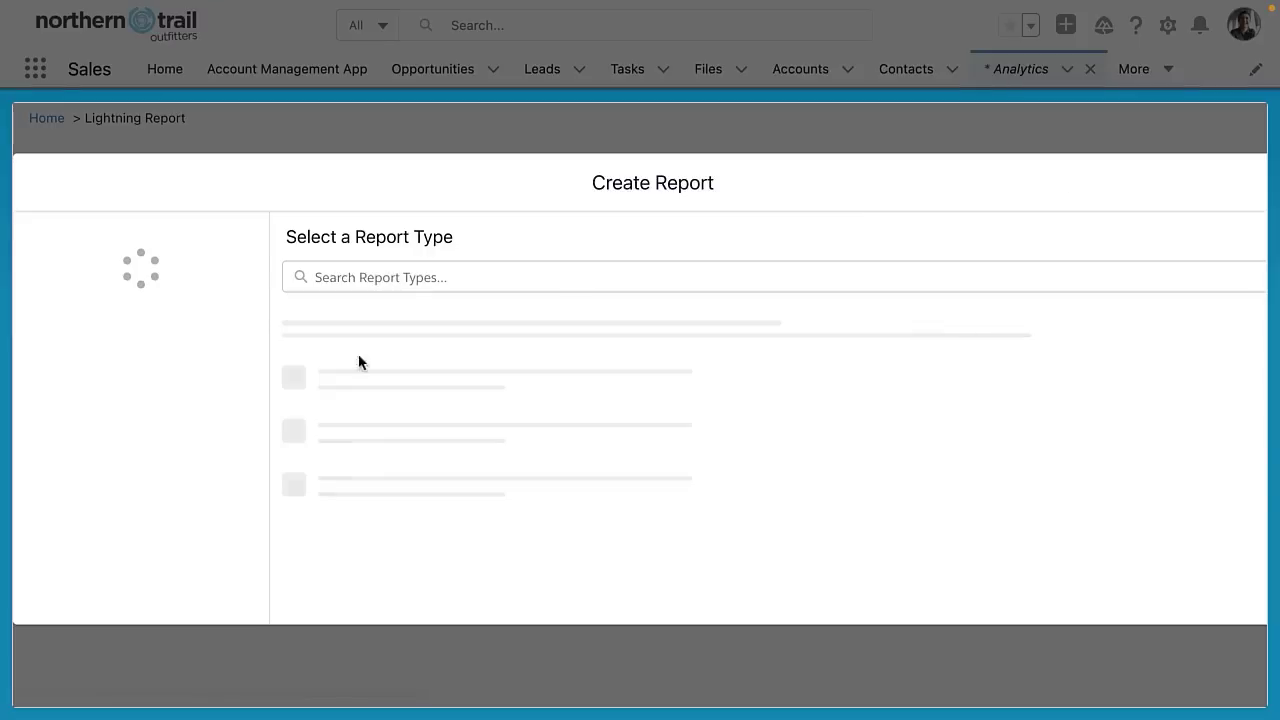
pyautogui.click(157, 274)
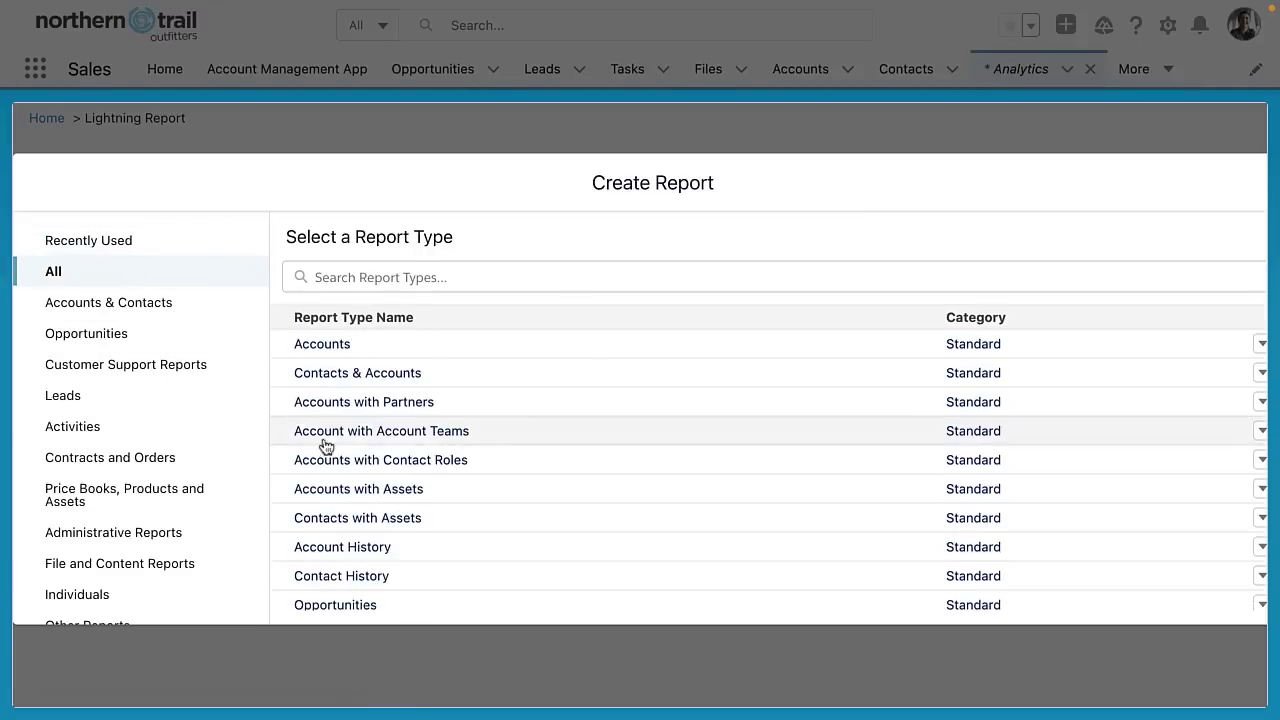
pyautogui.click(320, 347)
pyautogui.click(1033, 349)
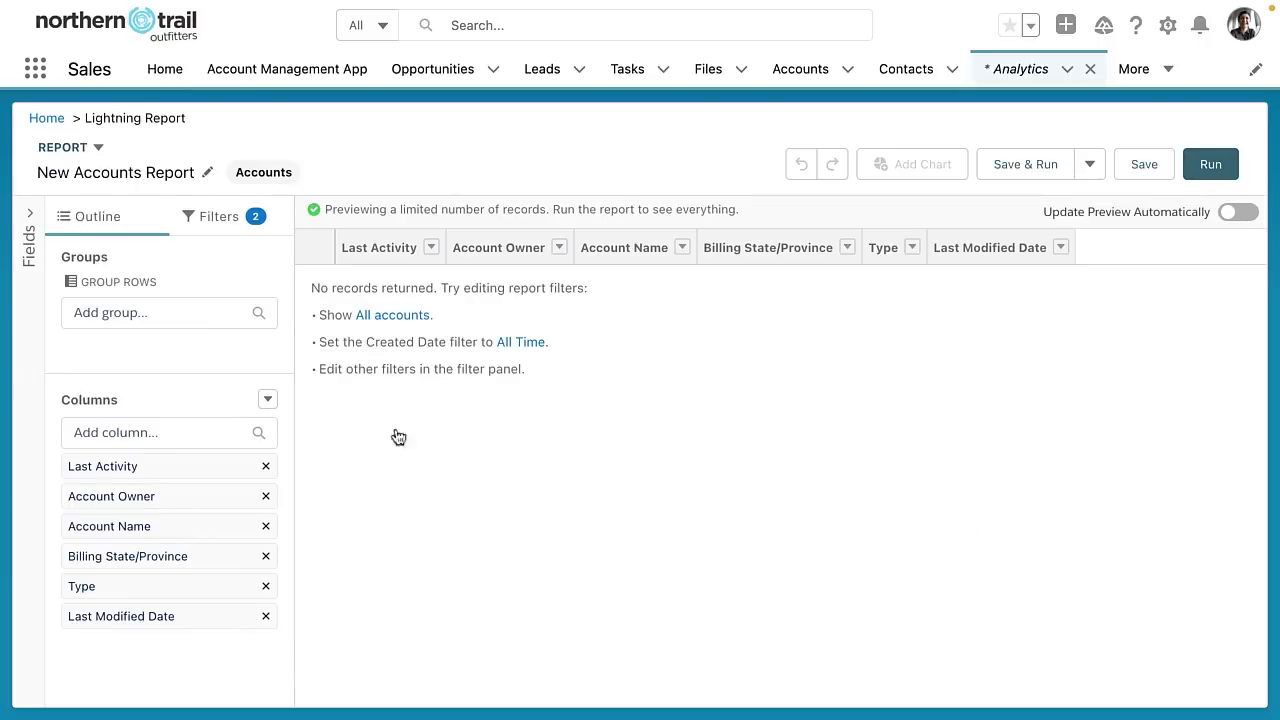
pyautogui.click(38, 120)
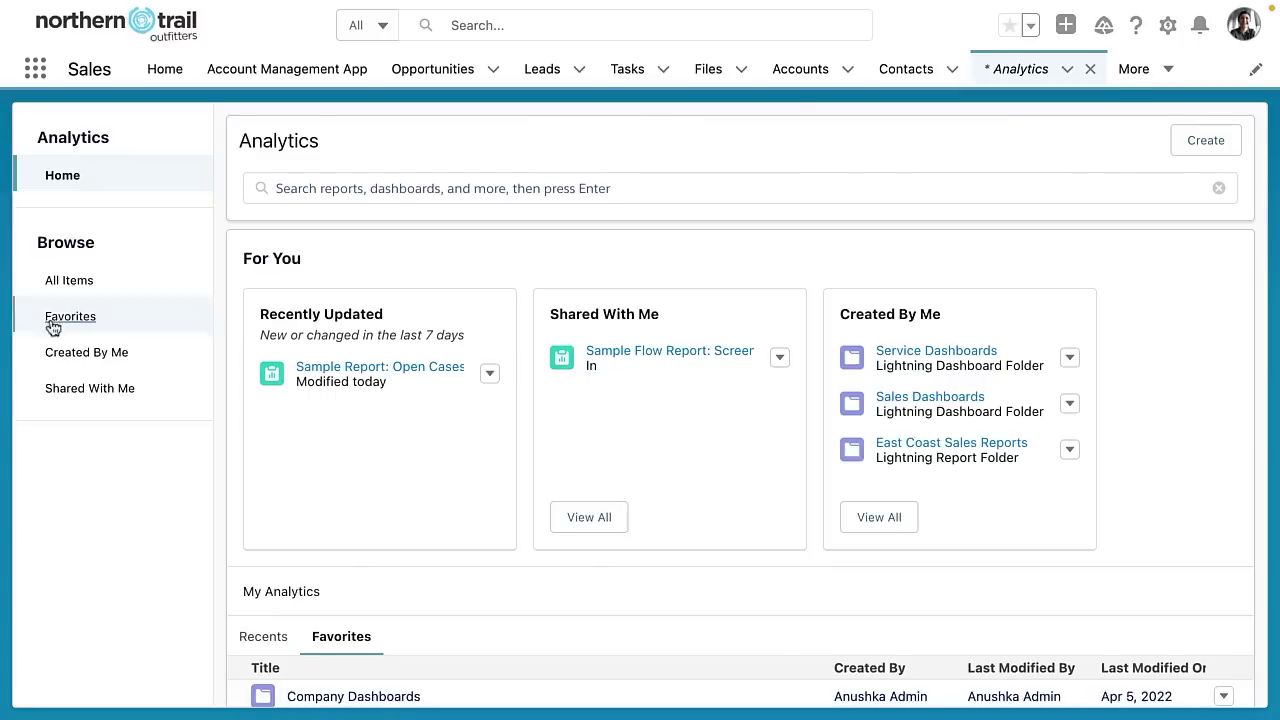
# Step: Create a Lightning dashboard named "DYK Dashboard" with the description "DYK Dashboard" in the Private Dashboards folder
pyautogui.click(1233, 132)
pyautogui.click(1071, 229)
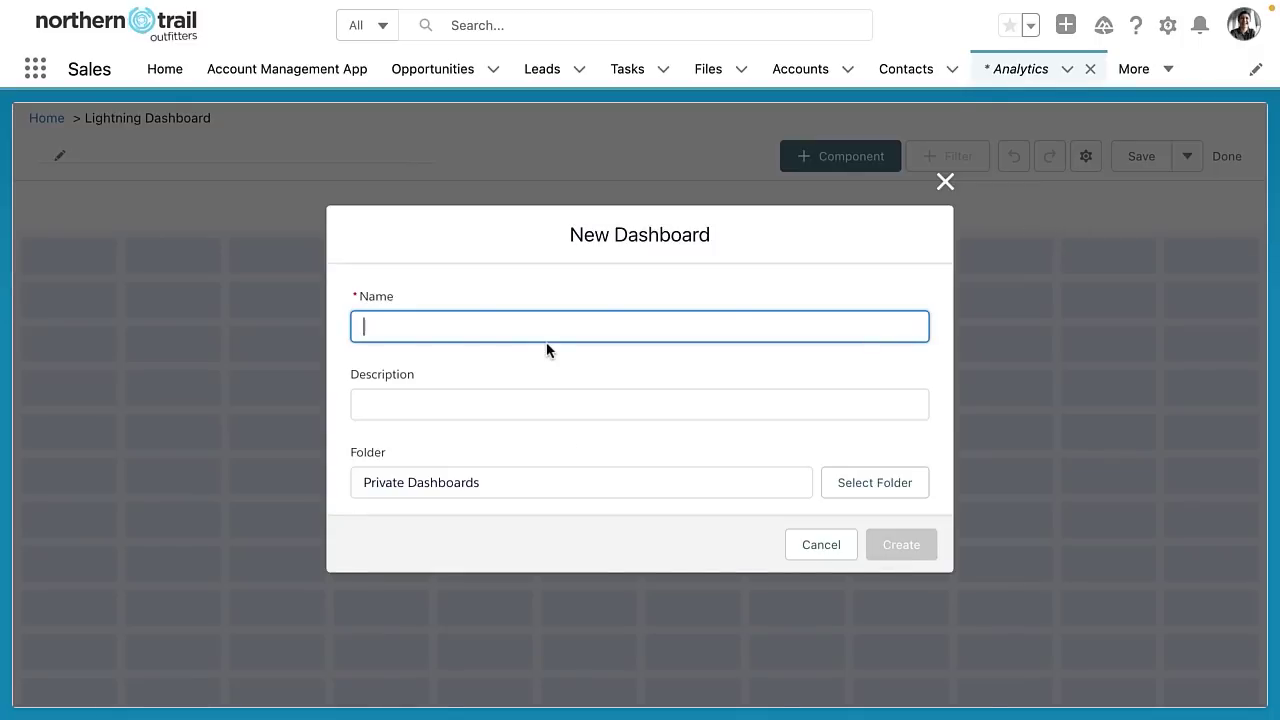
pyautogui.write('DYK Dashboard')
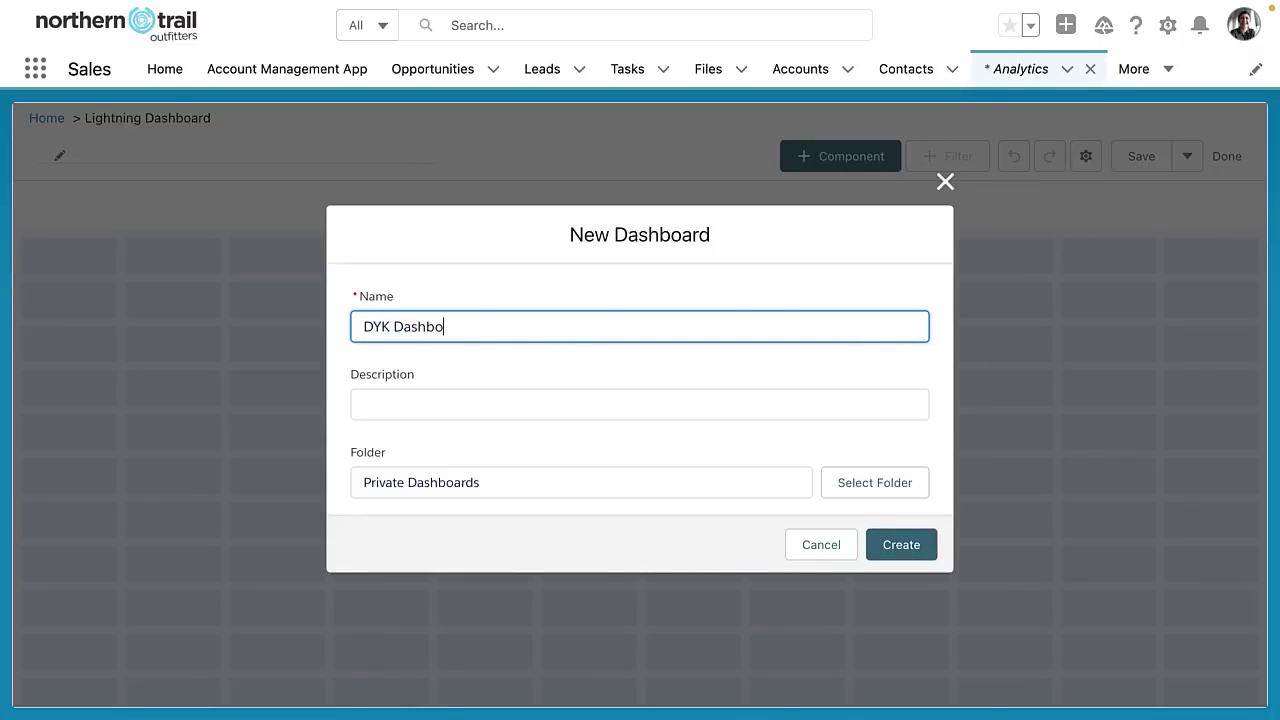
pyautogui.click(364, 404)
pyautogui.write('DY')
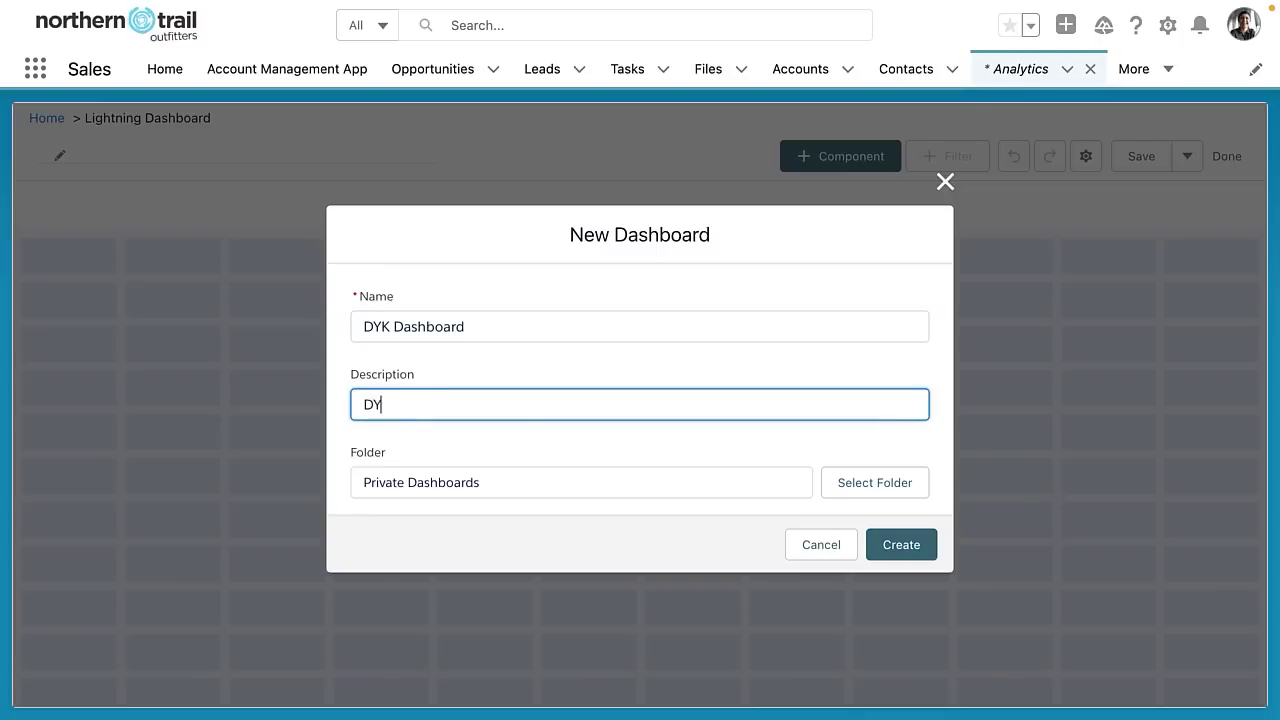
pyautogui.write('K Dashboard')
pyautogui.press('Return')
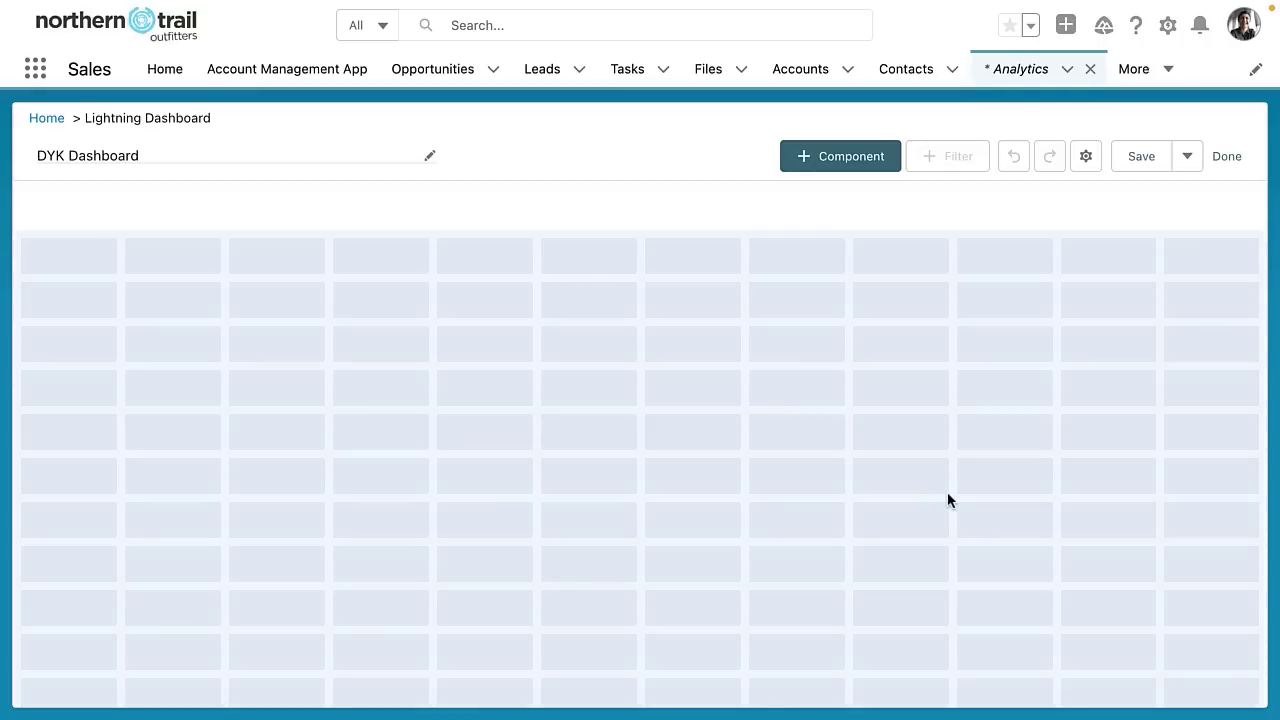
# Step: Examine the reports offered for a new dashboard component without adding one, and return to the Analytics home
pyautogui.click(845, 158)
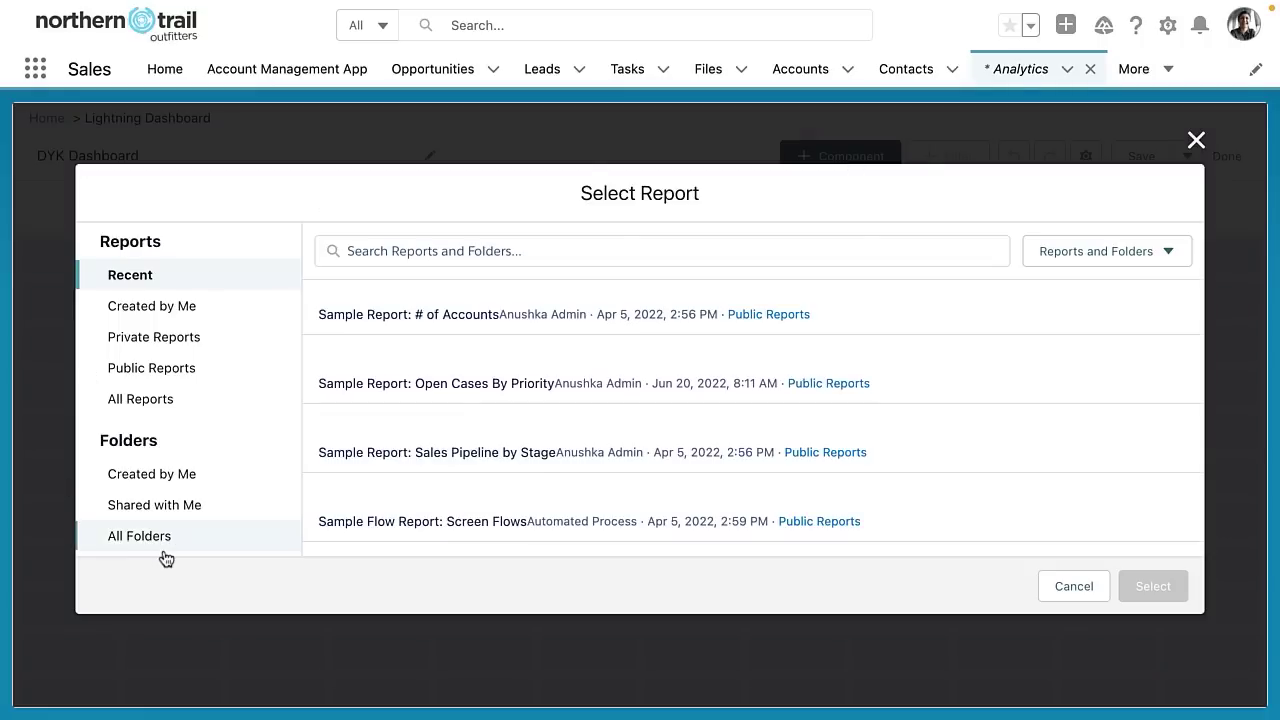
pyautogui.click(1074, 586)
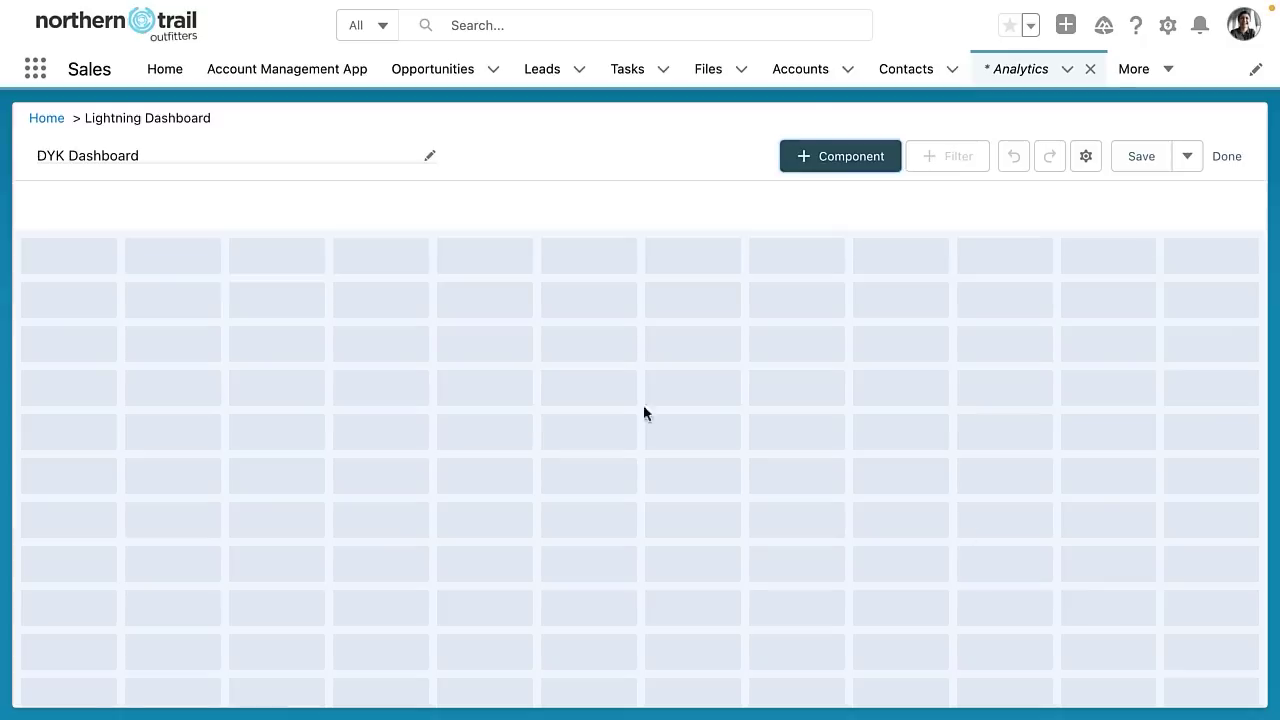
pyautogui.click(44, 119)
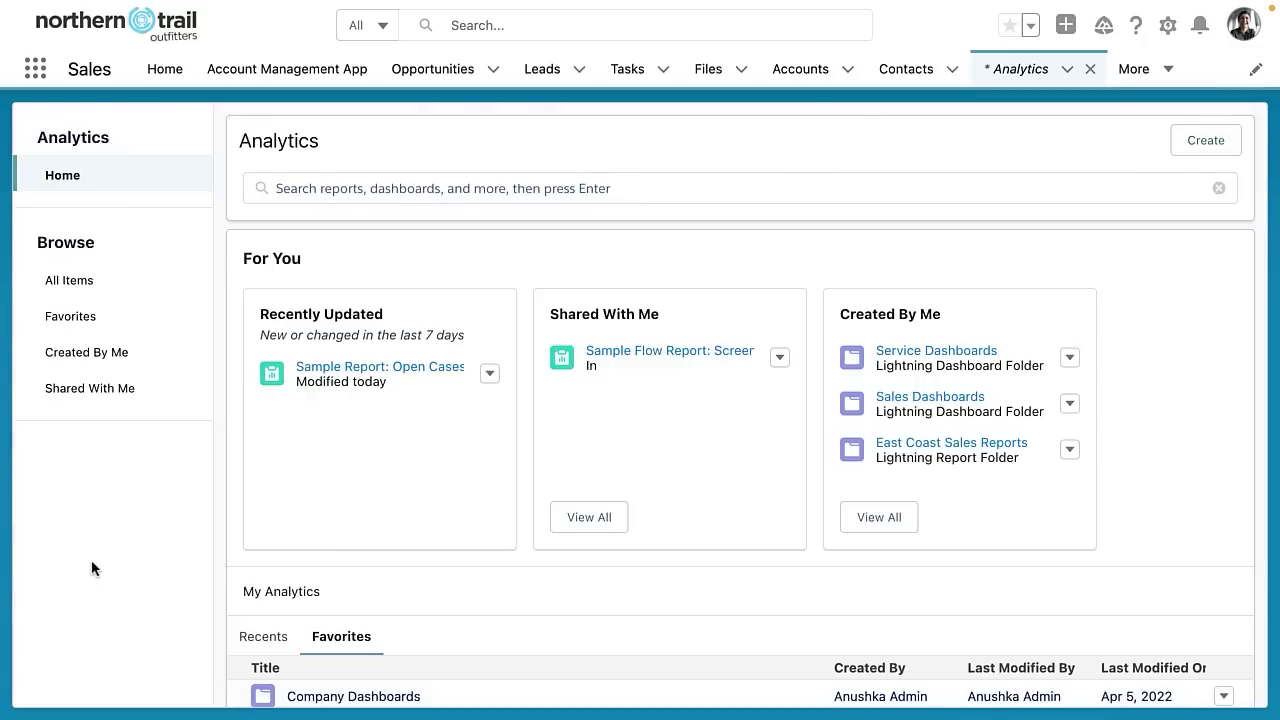
pyautogui.scroll(-2, 540, 577)
pyautogui.scroll(2, 554, 560)
# Step: Find the Reports item by searching the available apps and items for "report", and open its page
pyautogui.click(35, 67)
pyautogui.write('report')
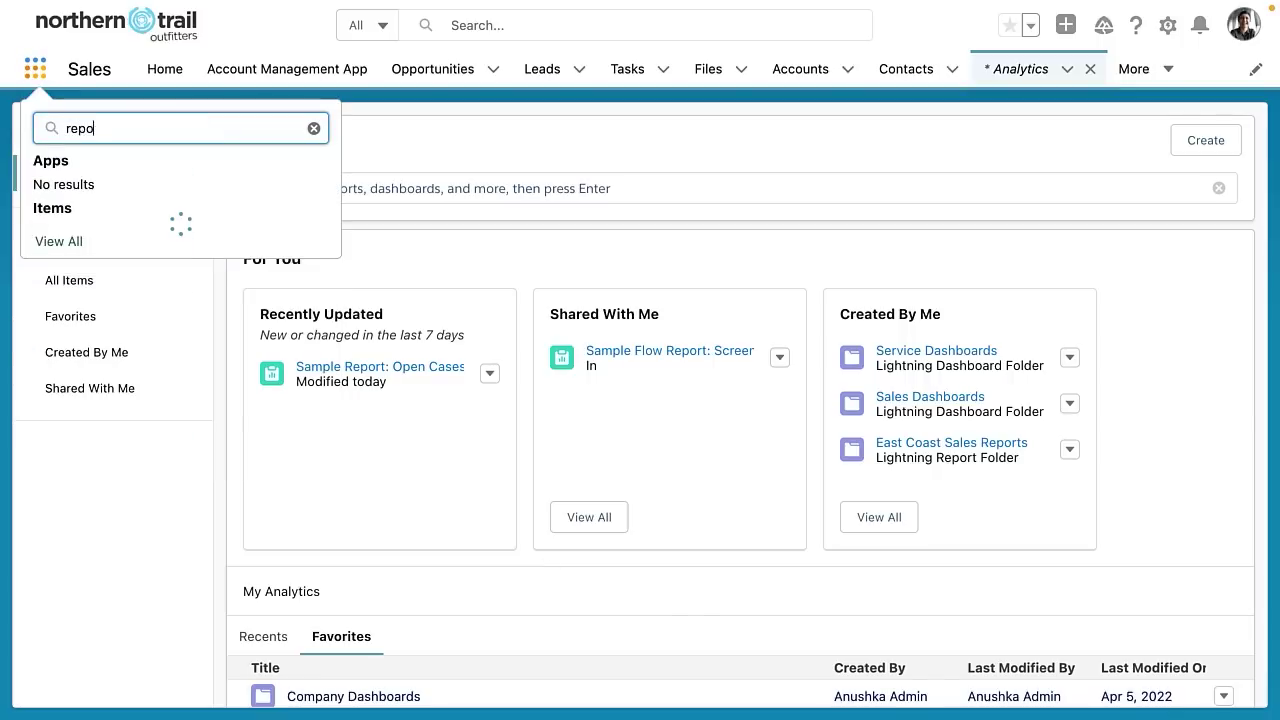
pyautogui.click(60, 242)
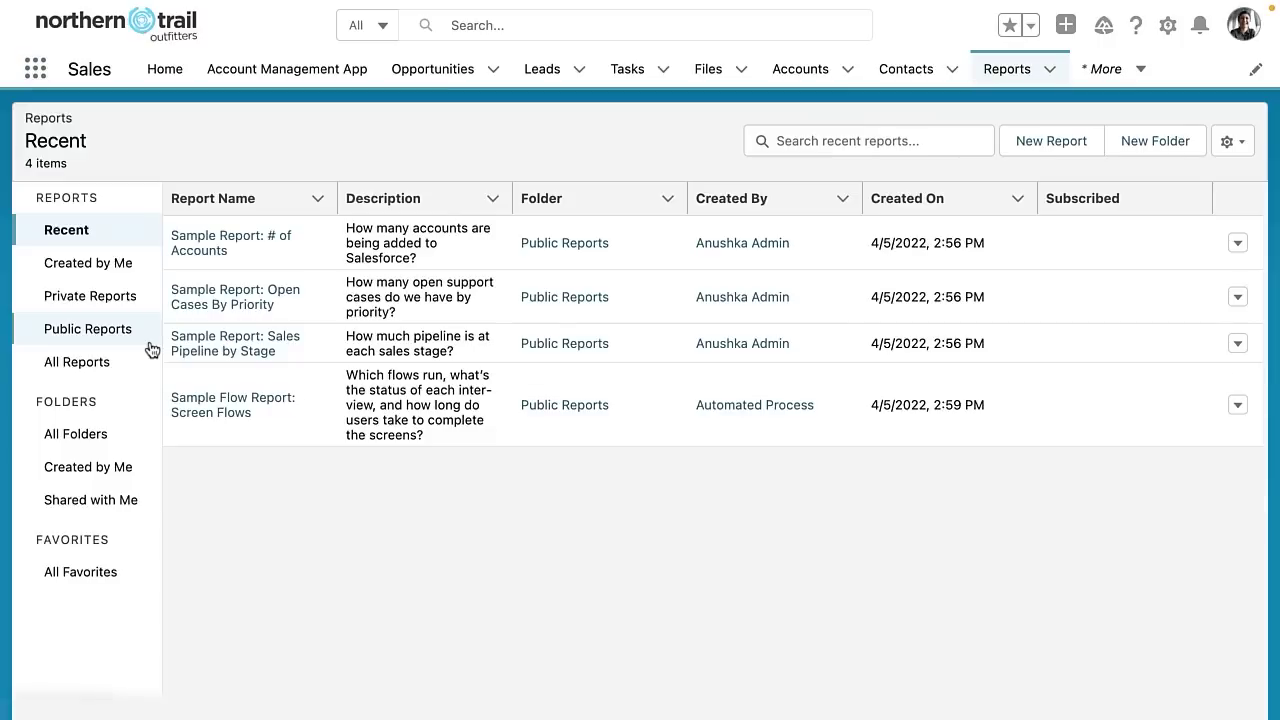
# Step: Find the Dashboards item by searching the available apps and items for "dash", and open its page
pyautogui.click(36, 67)
pyautogui.write('dash')
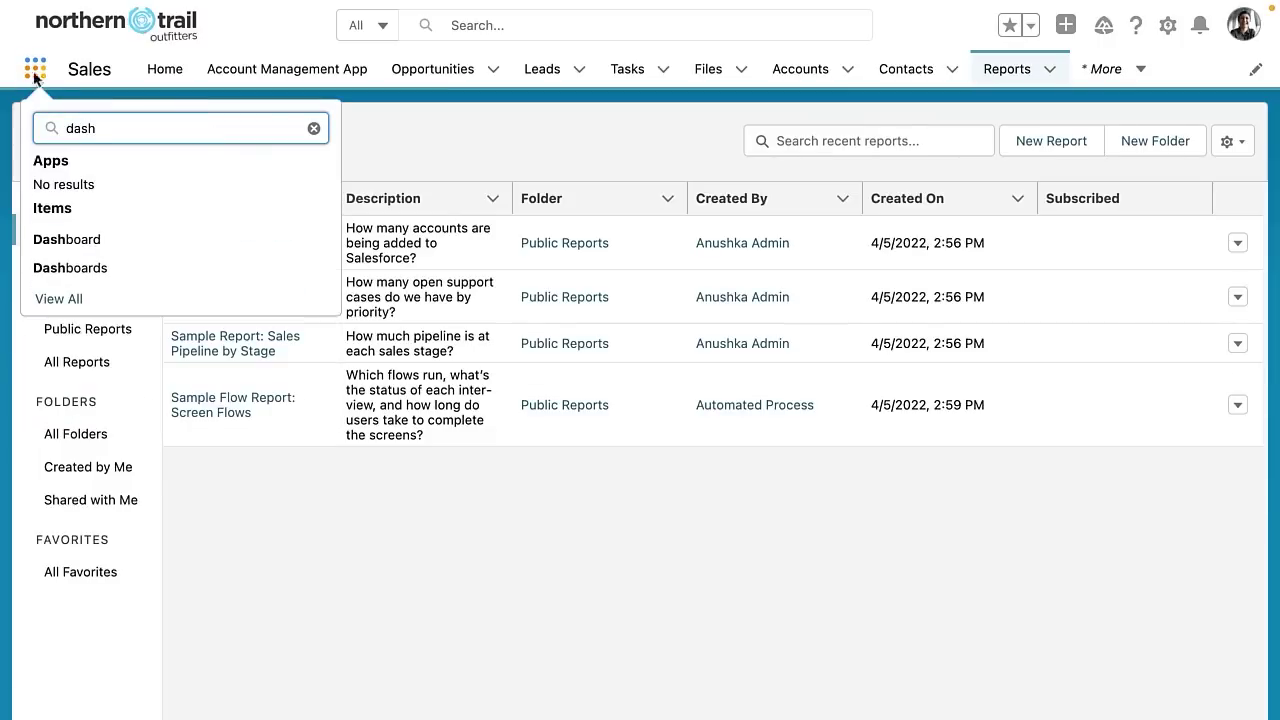
pyautogui.click(72, 268)
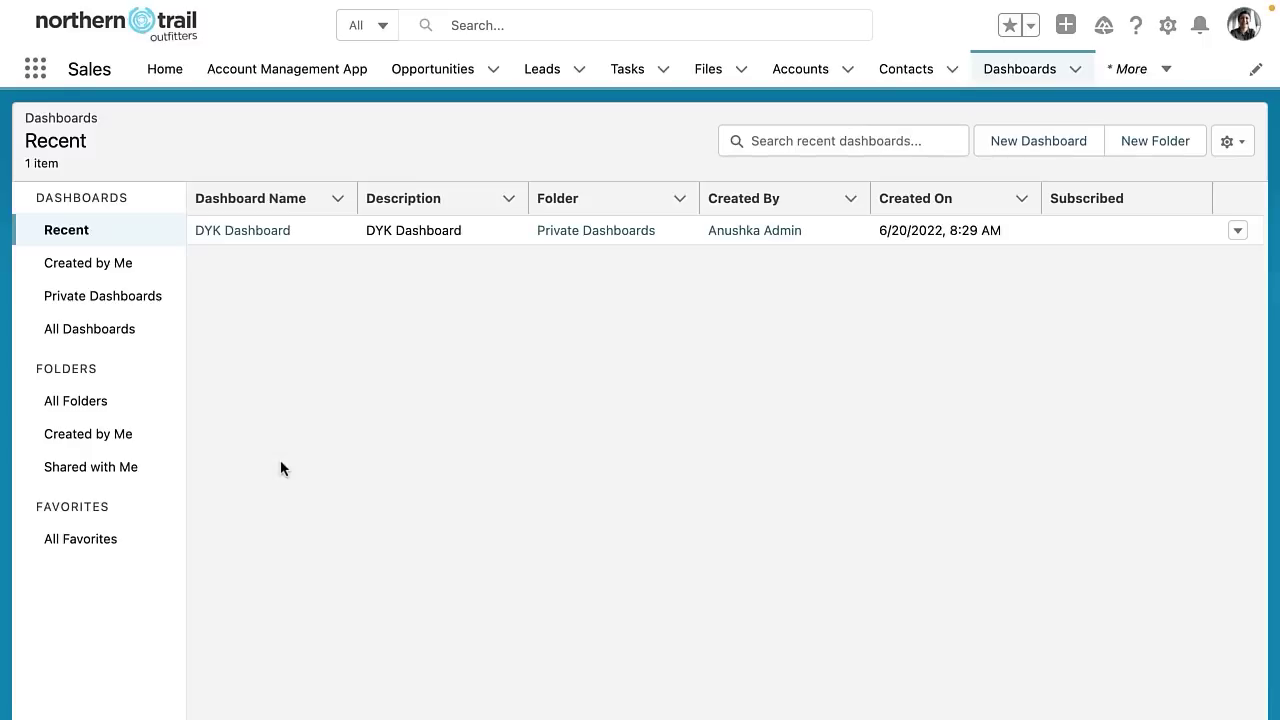